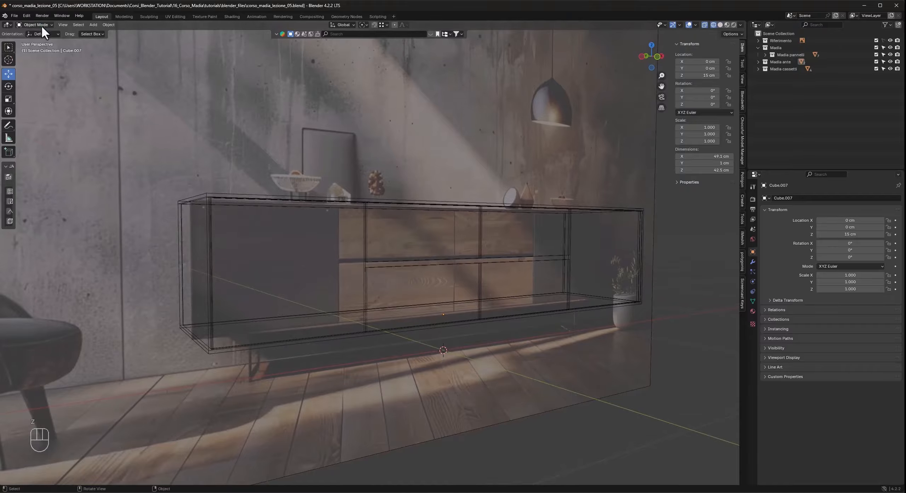
# Reset the 3D cursor to the world origin and add a cube mesh there in front view.
pyautogui.click(42, 35)
pyautogui.press('KP_1')
pyautogui.scroll(-1, 441, 318)
pyautogui.keyDown('shift'); pyautogui.moveTo(408, 321); pyautogui.dragTo(353, 345, button='middle'); pyautogui.keyUp('shift')
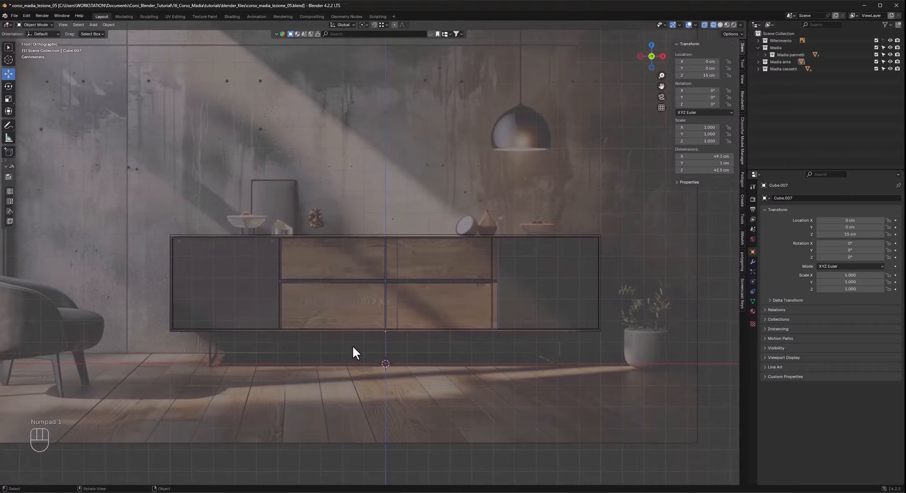
pyautogui.scroll(2, 398, 314)
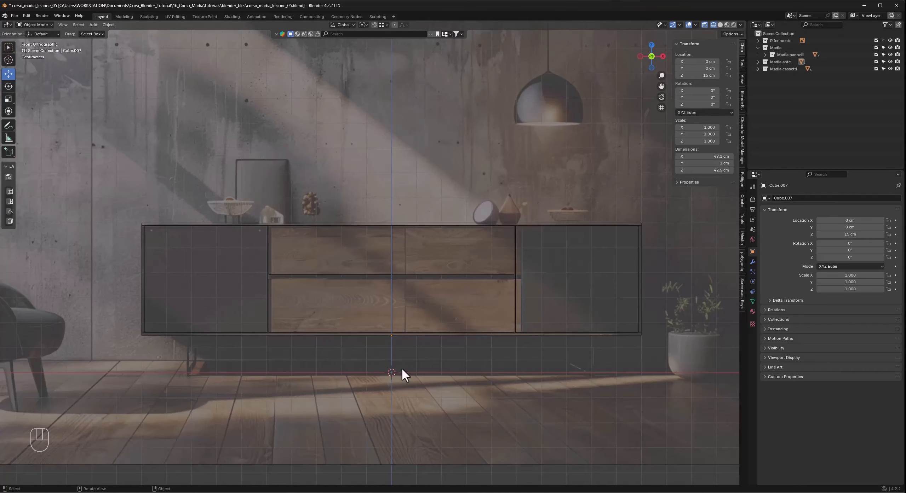
pyautogui.hotkey('shift', 'c')
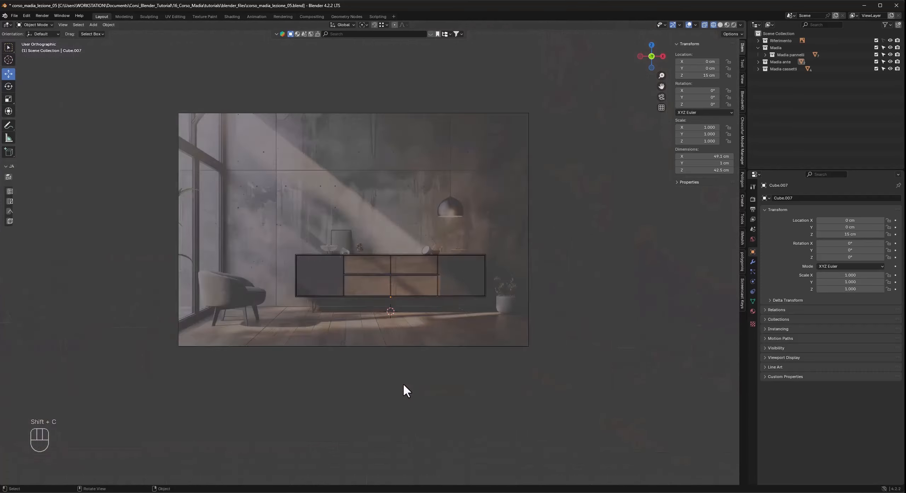
pyautogui.keyDown('ctrl'); pyautogui.moveTo(389, 341); pyautogui.dragTo(431, 209, button='middle'); pyautogui.keyUp('ctrl')
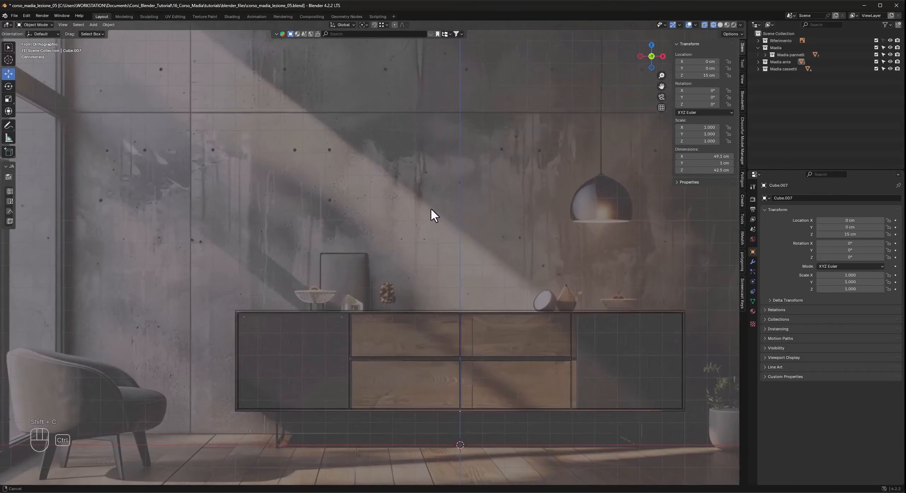
pyautogui.keyDown('shift'); pyautogui.moveTo(502, 358); pyautogui.dragTo(389, 291, button='middle'); pyautogui.keyUp('shift')
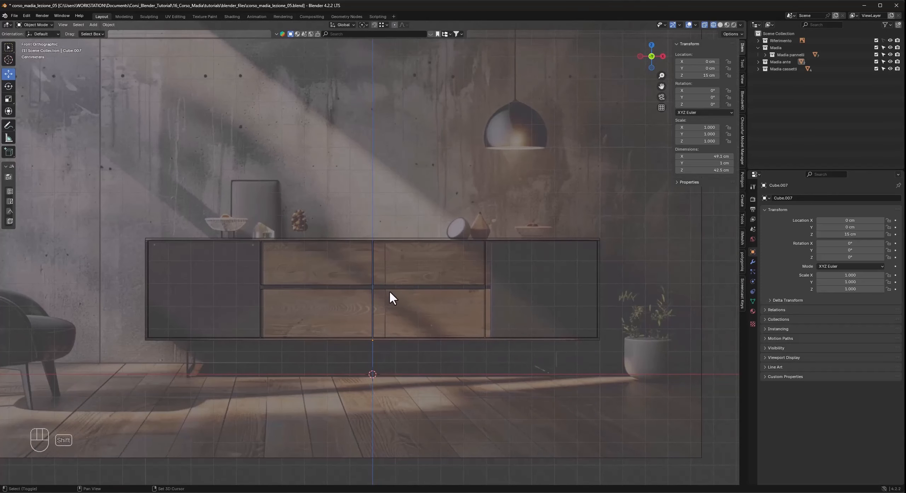
pyautogui.hotkey('shift', 'a')
pyautogui.moveTo(368, 301)
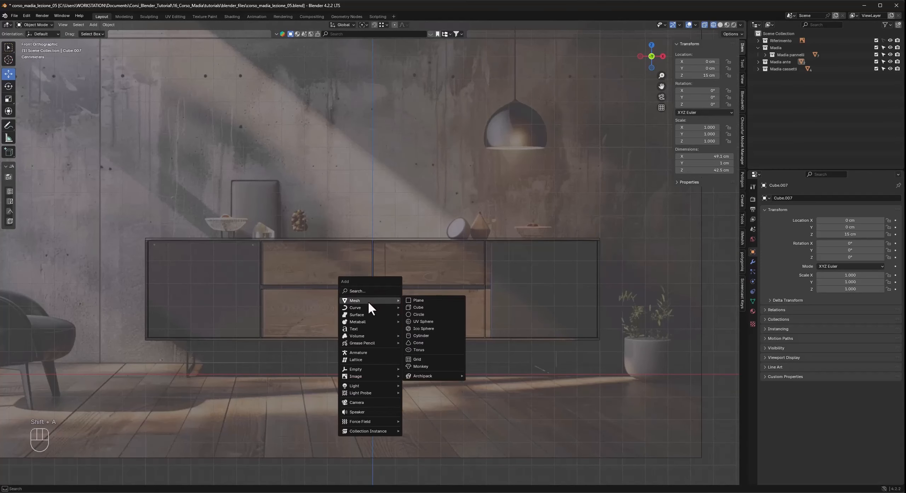
pyautogui.click(417, 308)
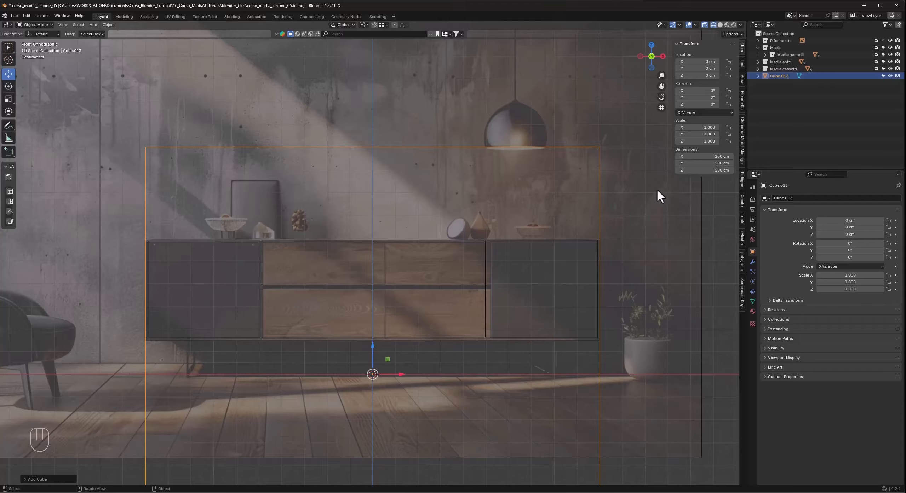
# Set the new cube's dimensions to 2 cm in X, 30 cm in Y and 15 cm in Z, and apply its scale.
pyautogui.click(717, 156)
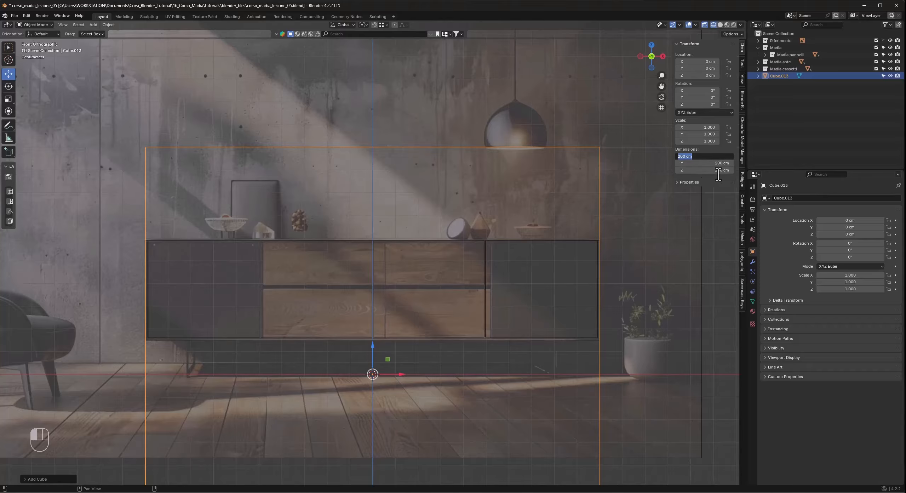
pyautogui.write('2')
pyautogui.press('Tab')
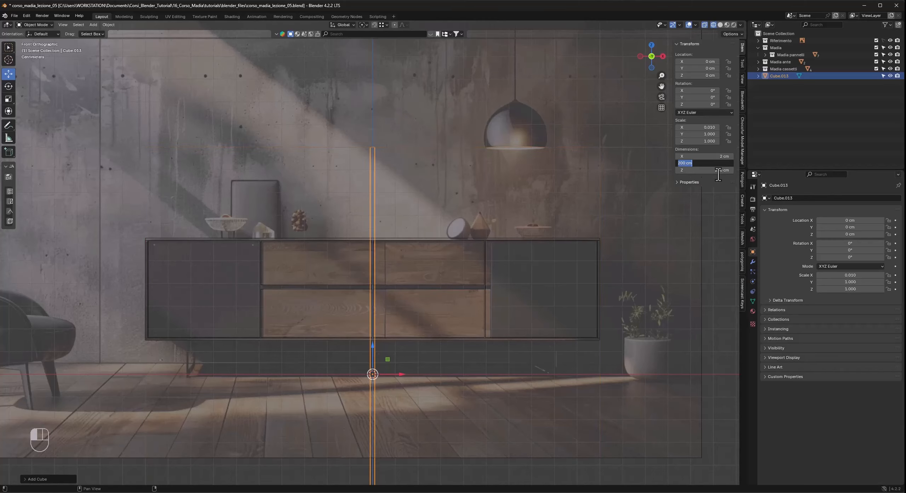
pyautogui.write('30')
pyautogui.press('Tab')
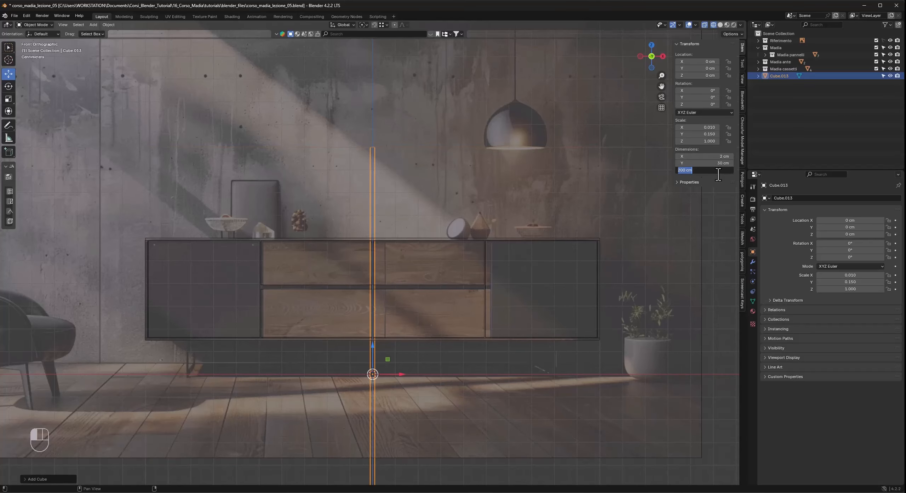
pyautogui.write('15')
pyautogui.press('Return')
pyautogui.keyDown('shift'); pyautogui.moveTo(454, 340); pyautogui.dragTo(479, 264, button='middle'); pyautogui.keyUp('shift')
pyautogui.keyDown('shift'); pyautogui.moveTo(484, 301); pyautogui.dragTo(464, 304, button='middle'); pyautogui.keyUp('shift')
pyautogui.keyDown('shift'); pyautogui.moveTo(464, 335); pyautogui.dragTo(463, 318, button='middle'); pyautogui.keyUp('shift')
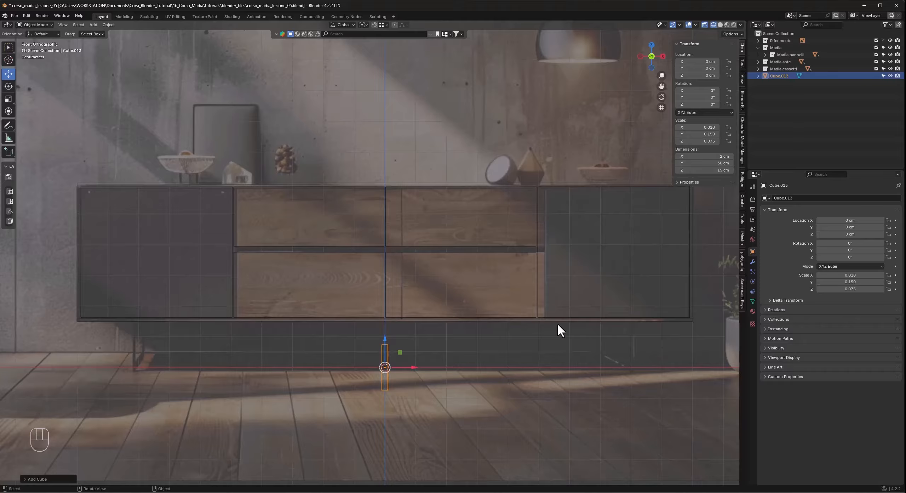
pyautogui.hotkey('ctrl', 'a')
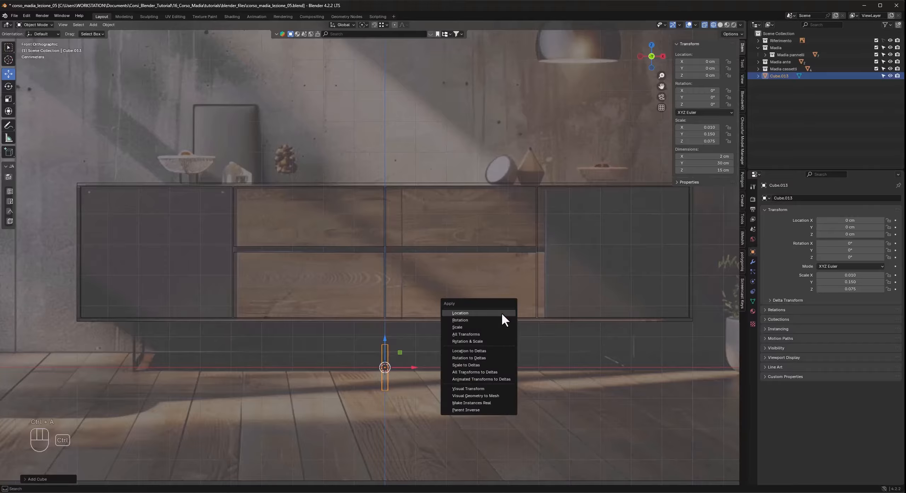
pyautogui.click(470, 328)
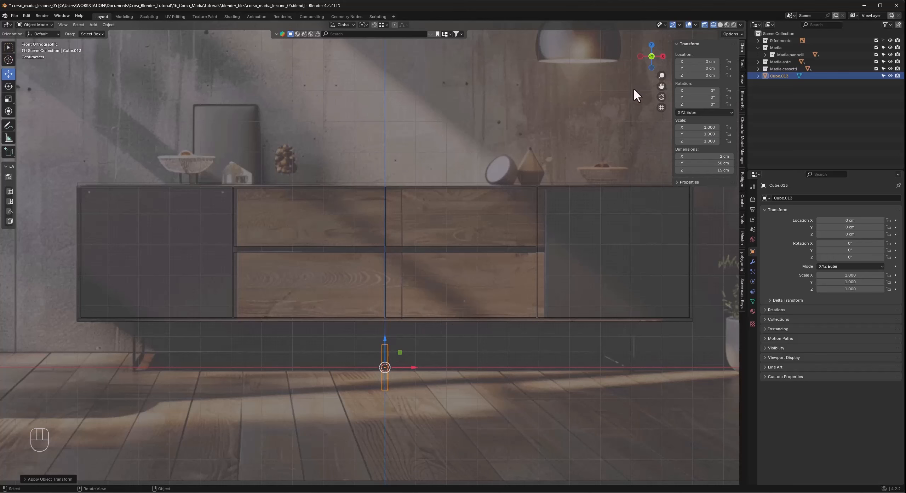
# Check that the snap target is Vertex and restrict transforms to the object's origin.
pyautogui.click(374, 25)
pyautogui.click(385, 23)
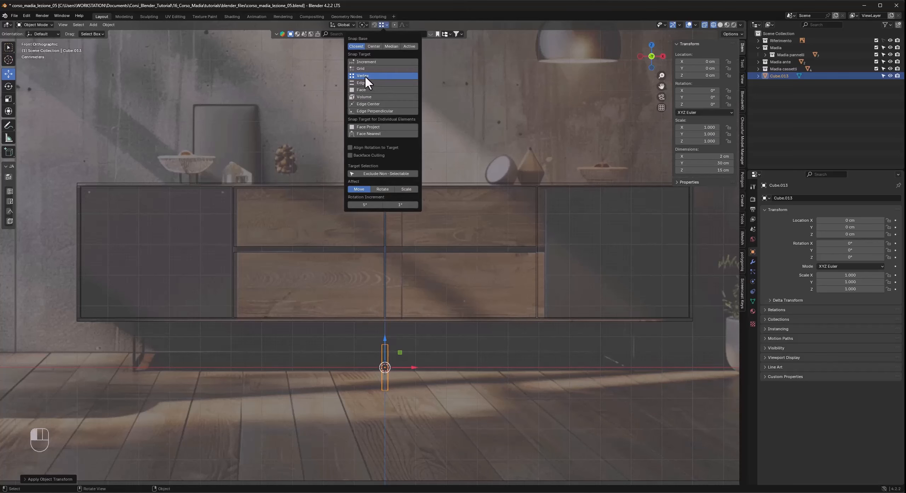
pyautogui.hotkey('ctrl', '.')
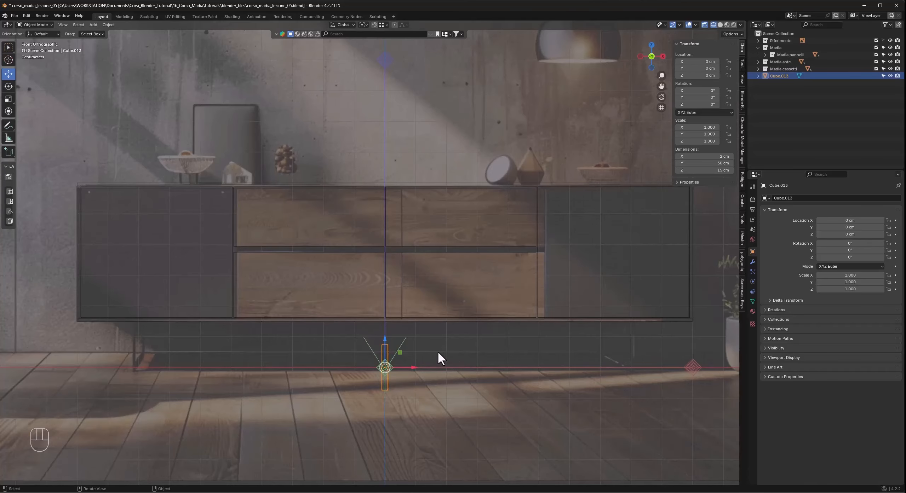
pyautogui.moveTo(385, 338); pyautogui.dragTo(385, 280)
pyautogui.hotkey('ctrl', 'z')
pyautogui.keyDown('shift'); pyautogui.moveTo(451, 350); pyautogui.dragTo(456, 312, button='middle'); pyautogui.keyUp('shift')
pyautogui.scroll(1, 456, 311)
pyautogui.moveTo(393, 309); pyautogui.dragTo(392, 369)
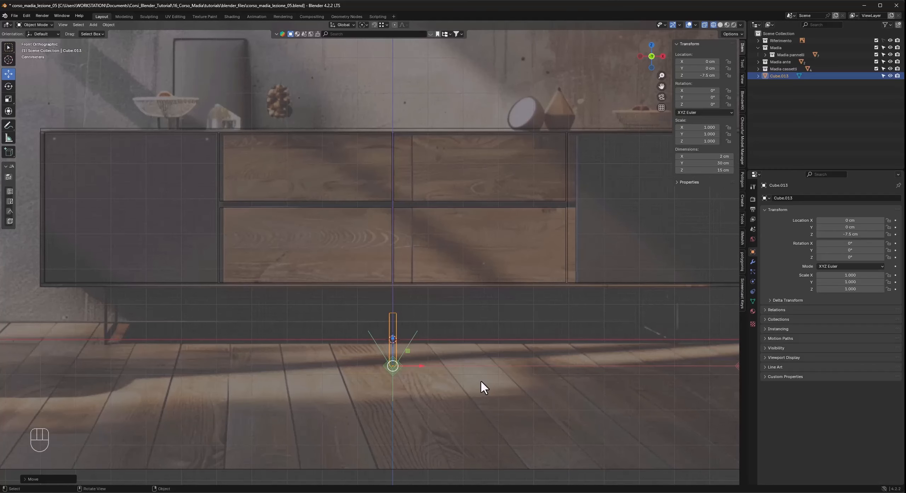
pyautogui.hotkey('ctrl', 'z')
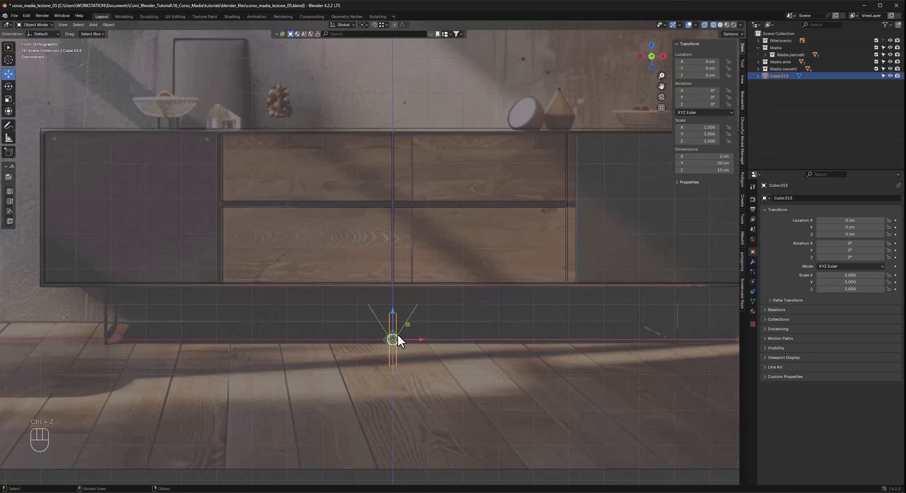
# Move the block's origin down along Z to snap onto its bottom vertex at -7.5 cm, and leave origin editing.
pyautogui.press('g')
pyautogui.press('z')
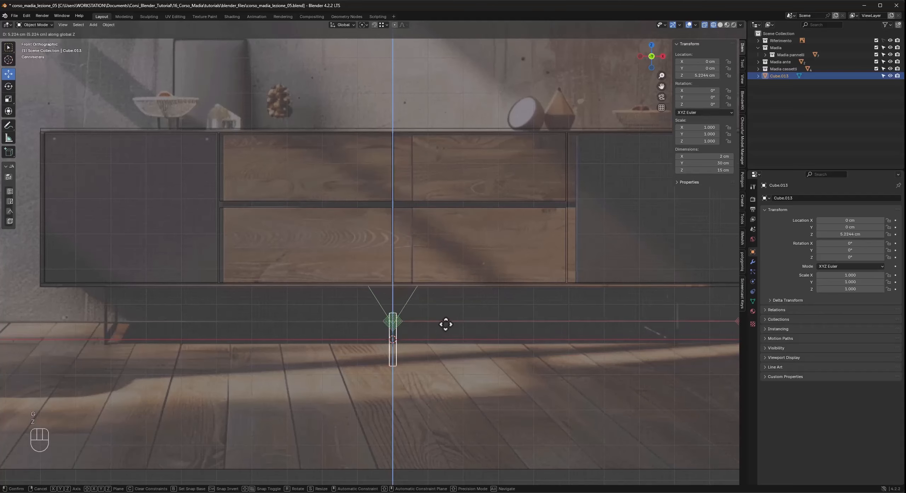
pyautogui.keyDown('ctrl'); pyautogui.click(388, 365); pyautogui.keyUp('ctrl')
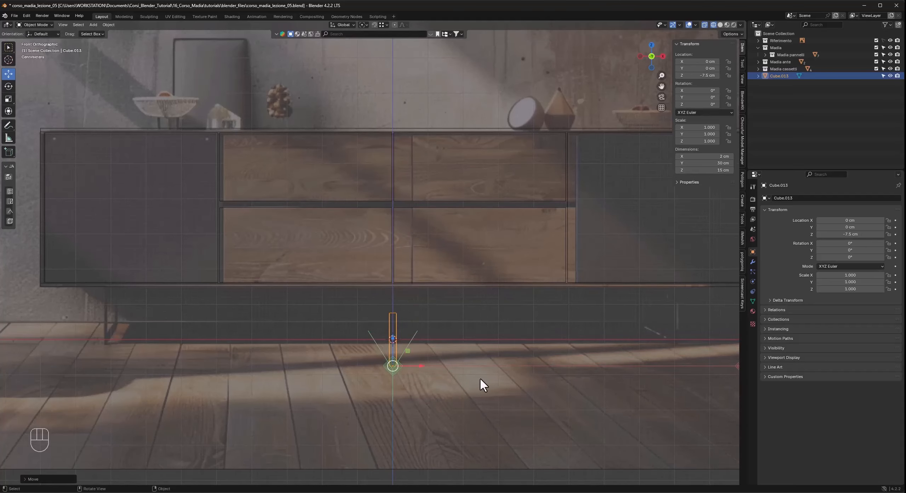
pyautogui.hotkey('ctrl', '.')
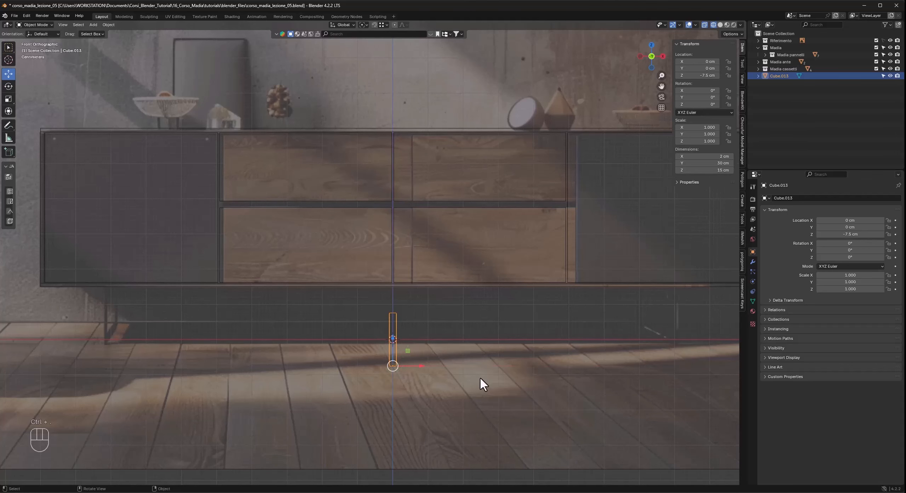
# Set the block's Z location to 0 cm so that it rests on the floor.
pyautogui.keyDown('shift'); pyautogui.moveTo(477, 347); pyautogui.dragTo(534, 370, button='middle'); pyautogui.keyUp('shift')
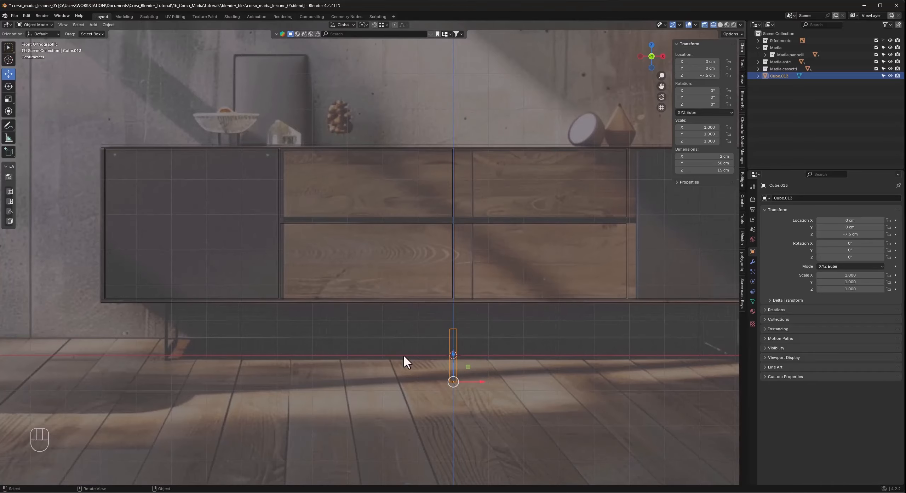
pyautogui.click(699, 75)
pyautogui.write('0')
pyautogui.press('Return')
pyautogui.keyDown('shift'); pyautogui.moveTo(524, 314); pyautogui.dragTo(530, 335, button='middle'); pyautogui.keyUp('shift')
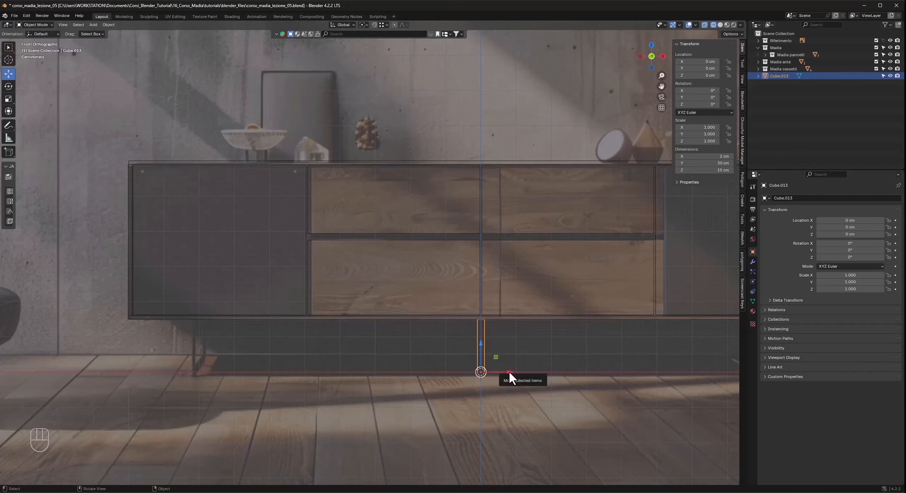
pyautogui.moveTo(508, 371); pyautogui.dragTo(125, 325)
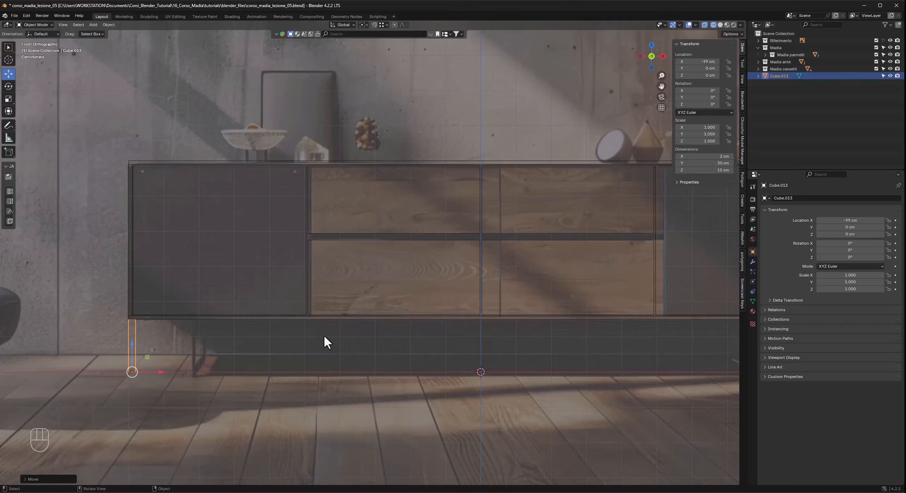
pyautogui.press('ctrl')
pyautogui.hotkey('ctrl', 'z')
# Move the block along X to X -99 cm, snapping it to the cabinet's lower left corner.
pyautogui.press('g')
pyautogui.press('x')
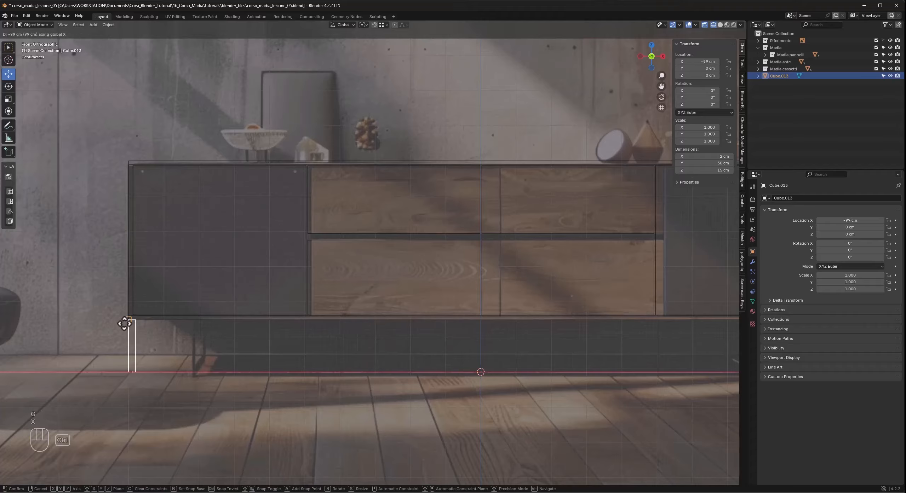
pyautogui.click(123, 320)
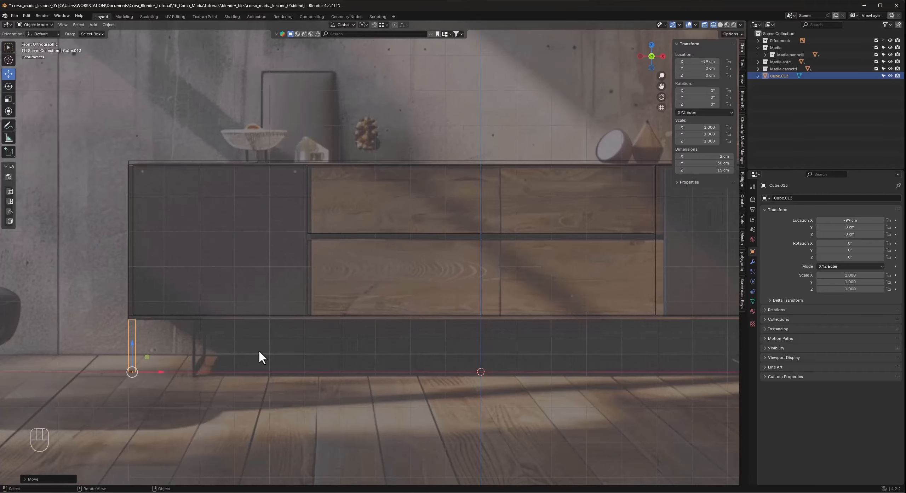
# Move the block 20 cm along X toward the cabinet's centre.
pyautogui.press('g')
pyautogui.press('x')
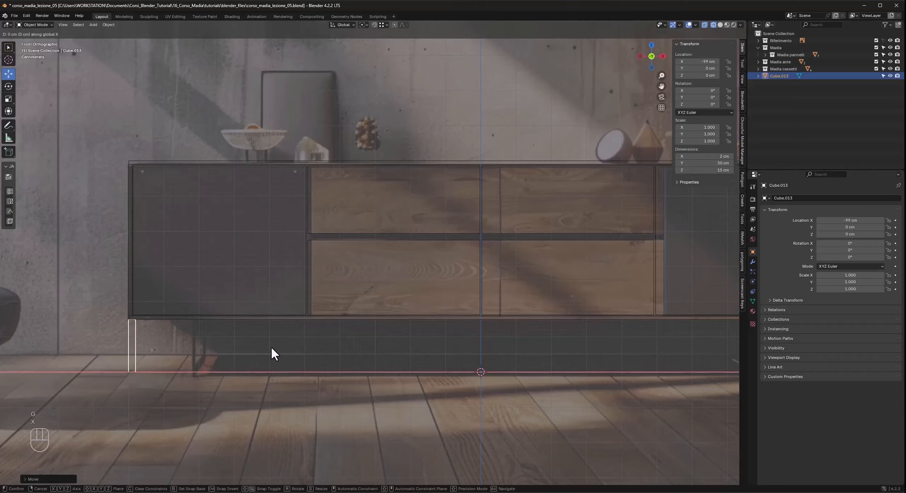
pyautogui.press('KP_2')
pyautogui.press('KP_0')
pyautogui.press('KP_Enter')
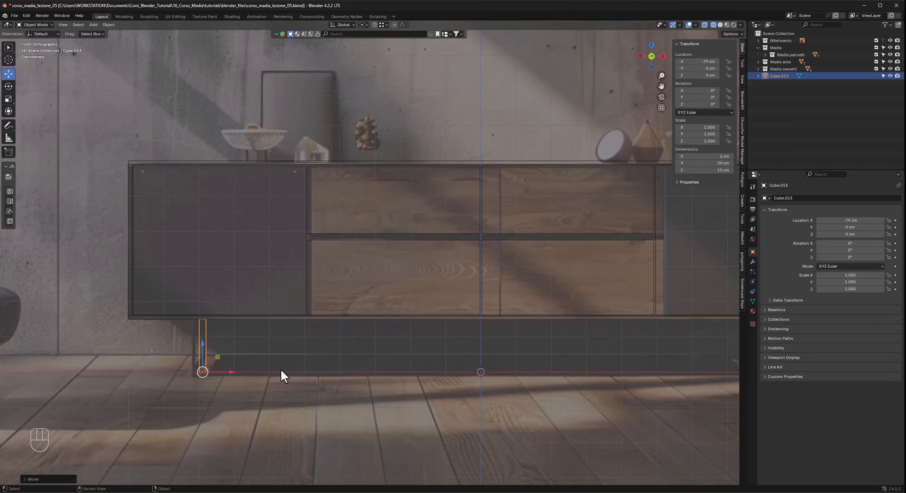
# Add a loop cut across the block's depth in Edit Mode and slide it fully to the rear end at Y 15 cm.
pyautogui.moveTo(275, 364); pyautogui.dragTo(448, 313, button='middle')
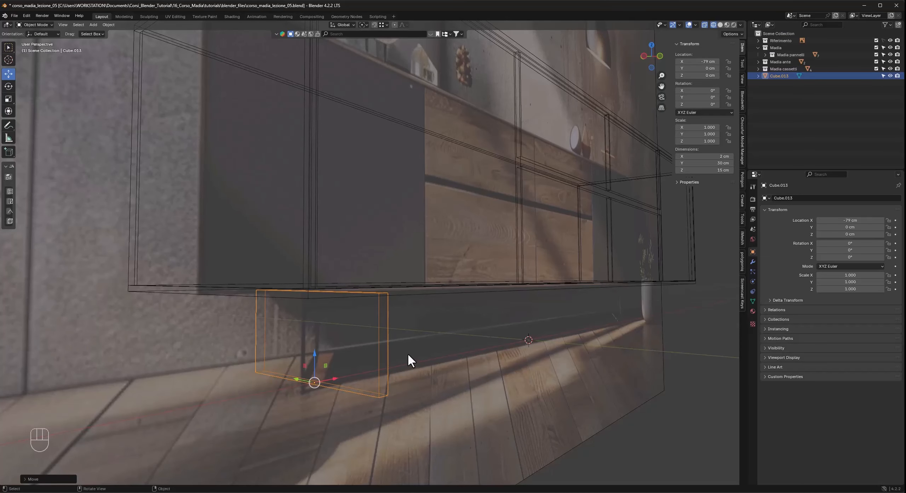
pyautogui.press('Tab')
pyautogui.keyDown('shift'); pyautogui.moveTo(367, 352); pyautogui.dragTo(379, 355, button='middle'); pyautogui.keyUp('shift')
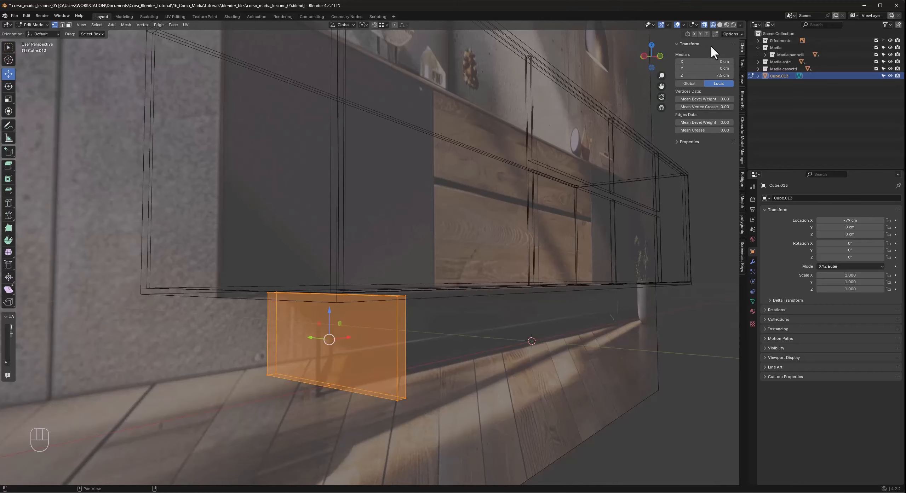
pyautogui.moveTo(456, 341); pyautogui.dragTo(461, 341, button='middle')
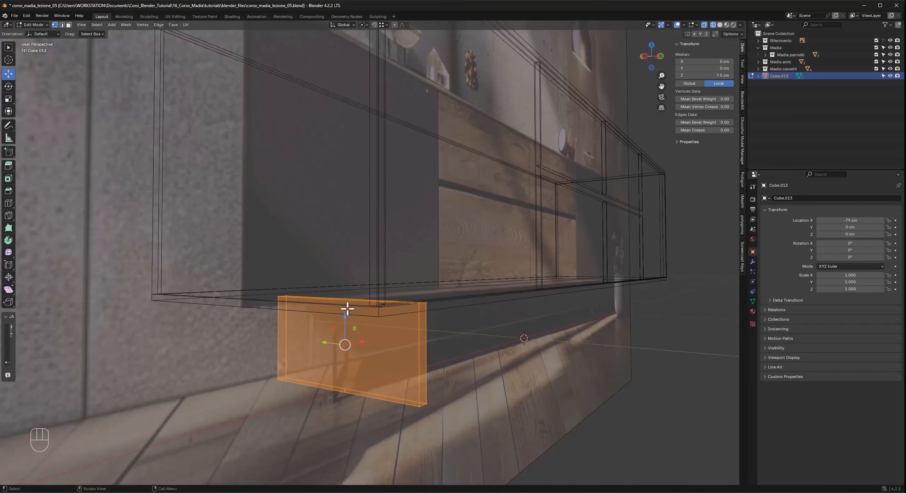
pyautogui.hotkey('ctrl', 'r')
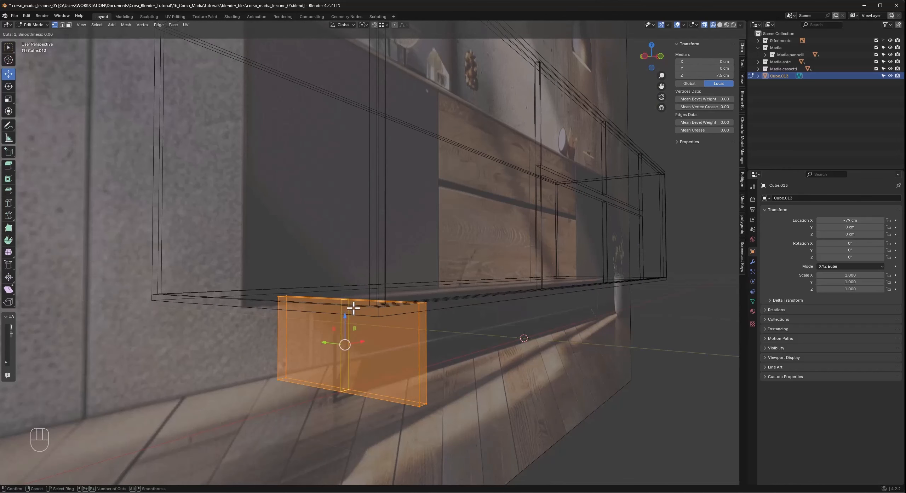
pyautogui.click(353, 309)
pyautogui.click(350, 251)
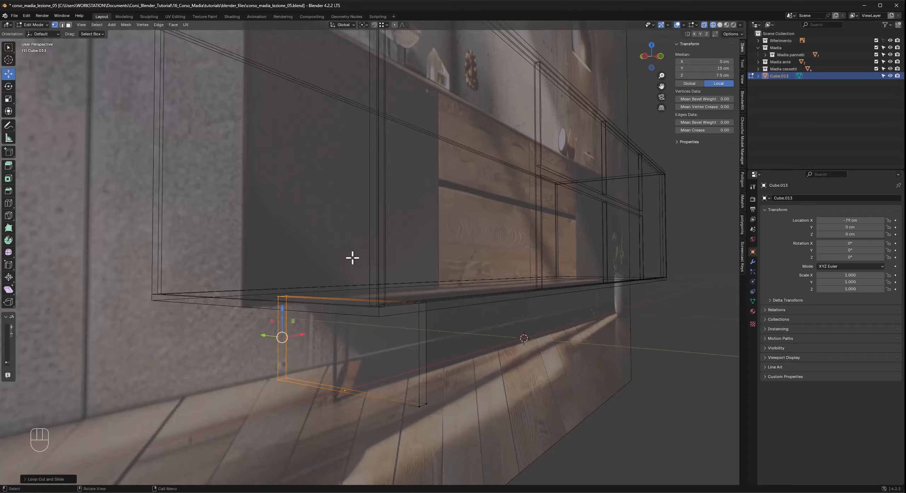
# Move the rear edge loop -2 cm along Y.
pyautogui.press('g')
pyautogui.press('y')
pyautogui.press('KP_Subtract')
pyautogui.press('KP_2')
pyautogui.press('KP_Enter')
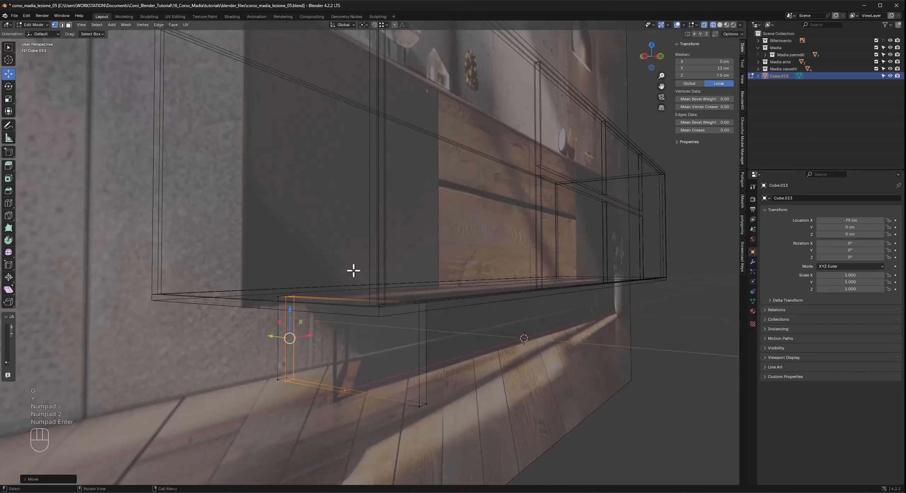
# Add a second loop cut across the block's depth and slide it fully to the front end at Y -15 cm.
pyautogui.hotkey('ctrl', 'r')
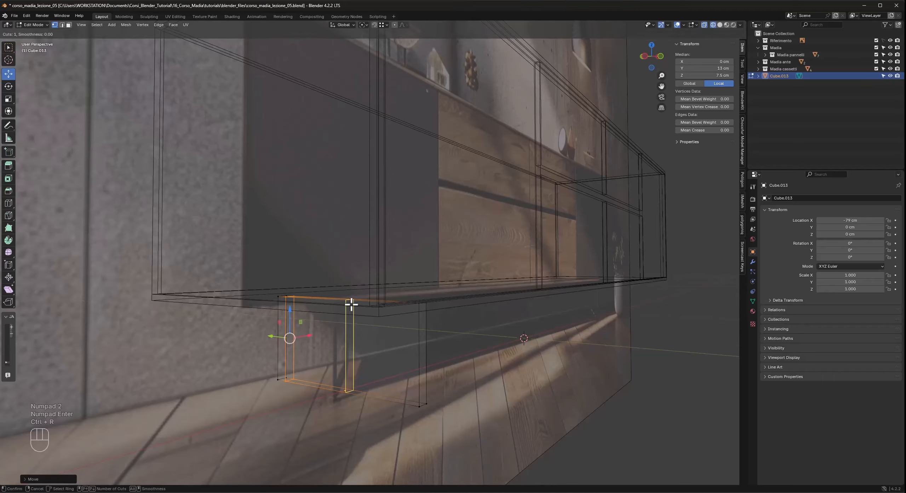
pyautogui.click(352, 304)
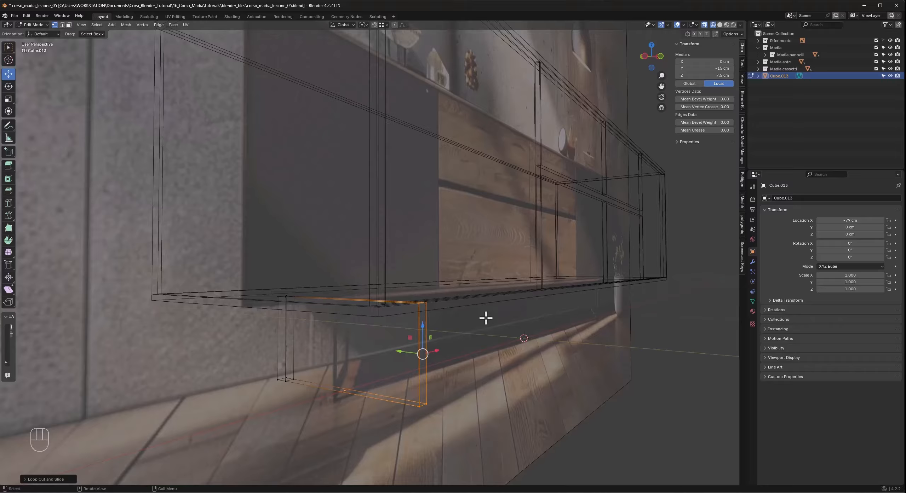
# Move the front edge loop 2 cm along Y.
pyautogui.press('g')
pyautogui.press('y')
pyautogui.press('KP_2')
pyautogui.press('KP_Enter')
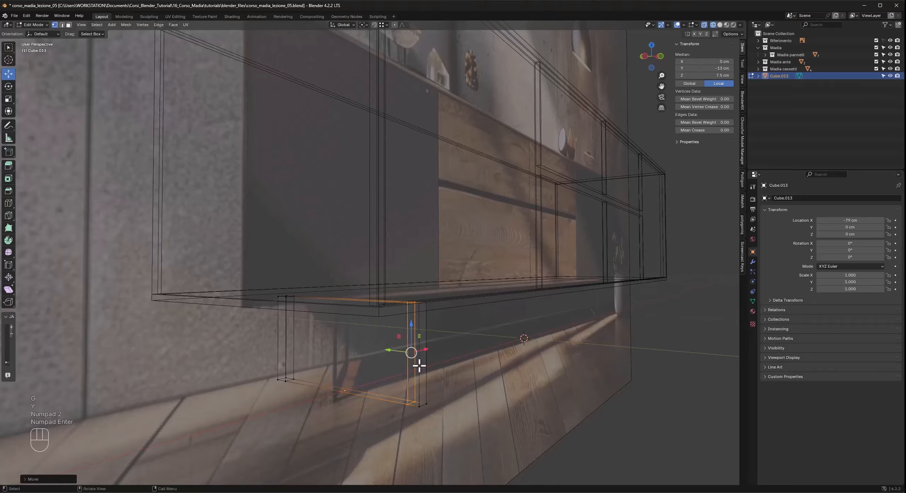
# Add a horizontal loop cut slid fully down to the block's base and raise it 2 cm along Z.
pyautogui.hotkey('ctrl', 'r')
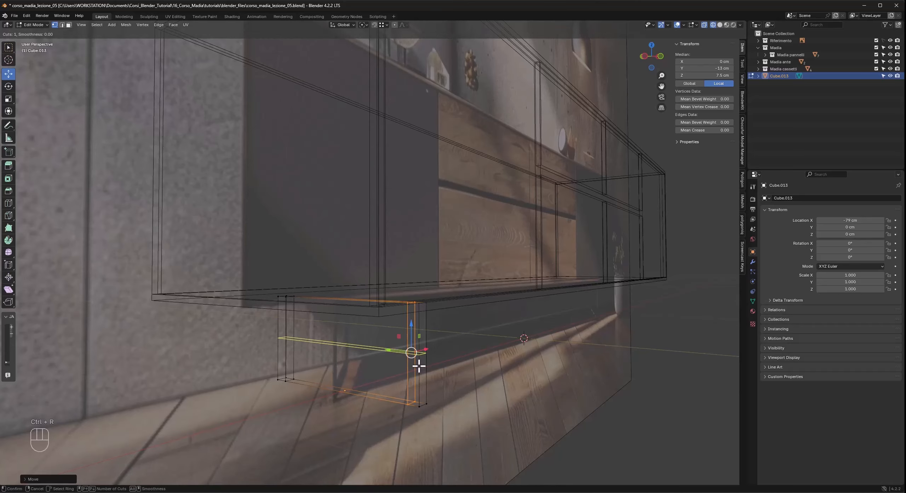
pyautogui.click(419, 366)
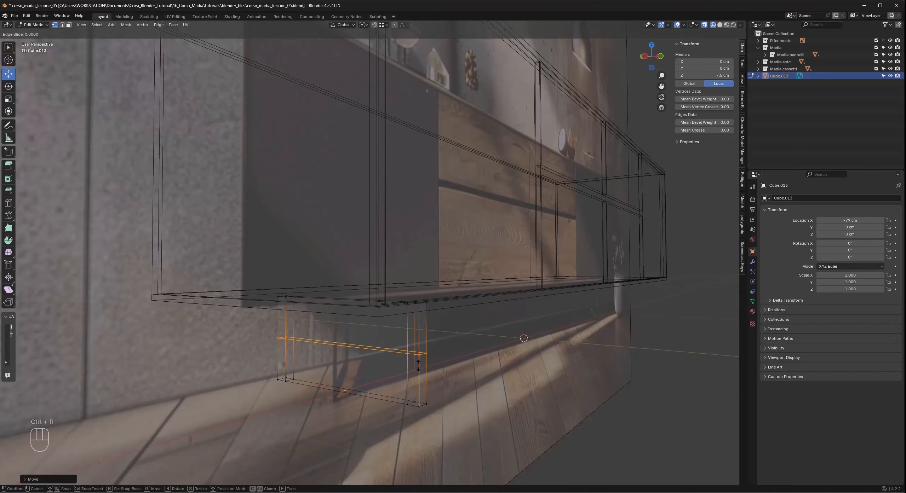
pyautogui.click(427, 438)
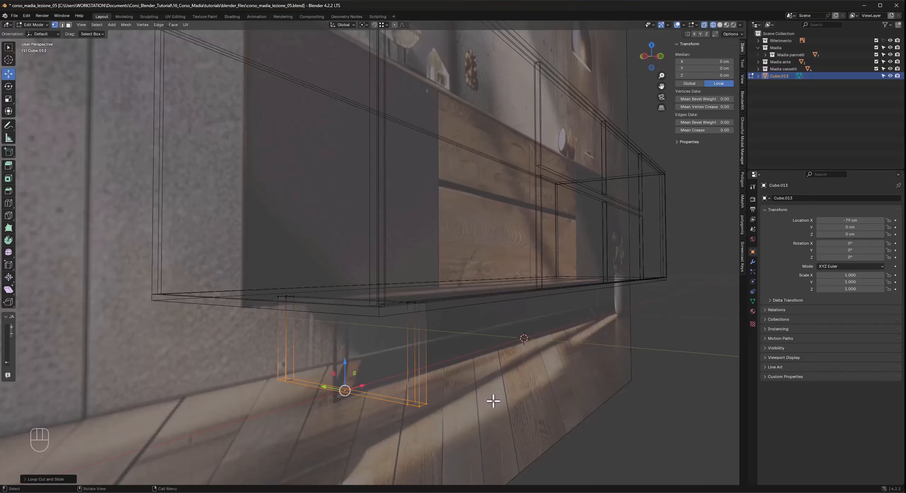
pyautogui.press('g')
pyautogui.press('z')
pyautogui.press('KP_2')
pyautogui.press('KP_Enter')
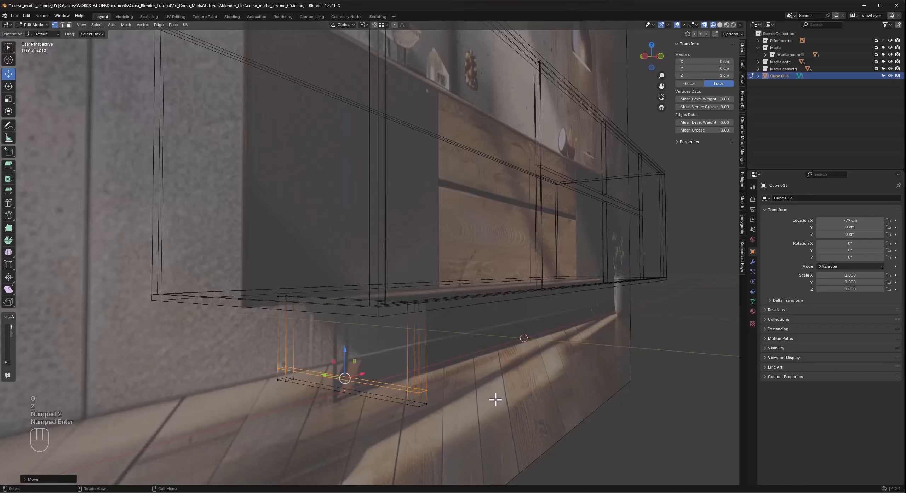
# Add another horizontal loop cut slid fully up to Z 15 cm and move it -4 cm along Z.
pyautogui.hotkey('ctrl', 'r')
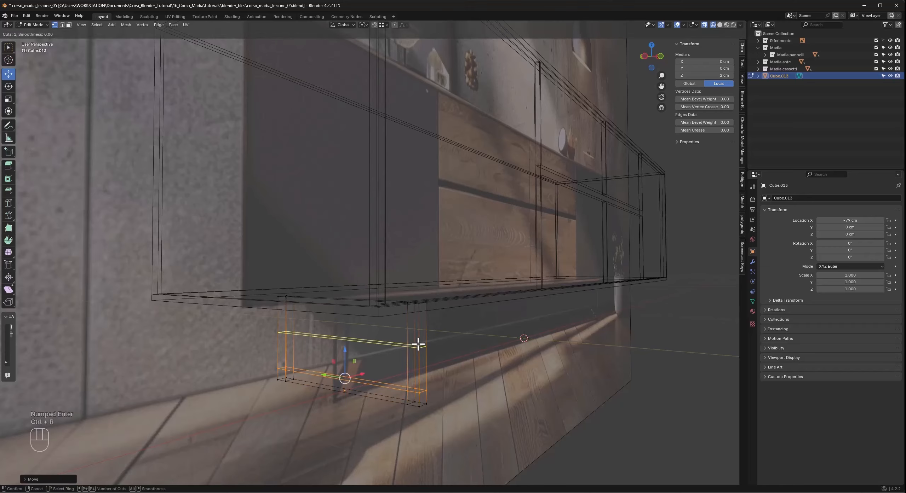
pyautogui.click(418, 346)
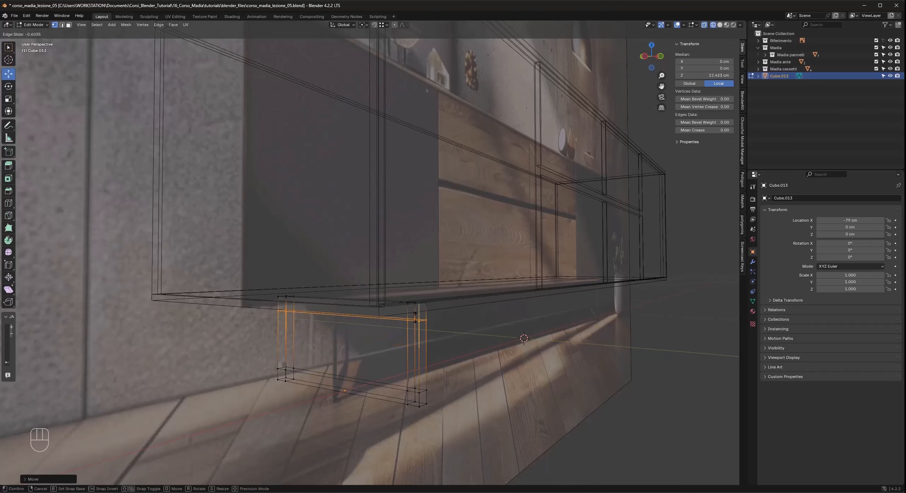
pyautogui.click(414, 241)
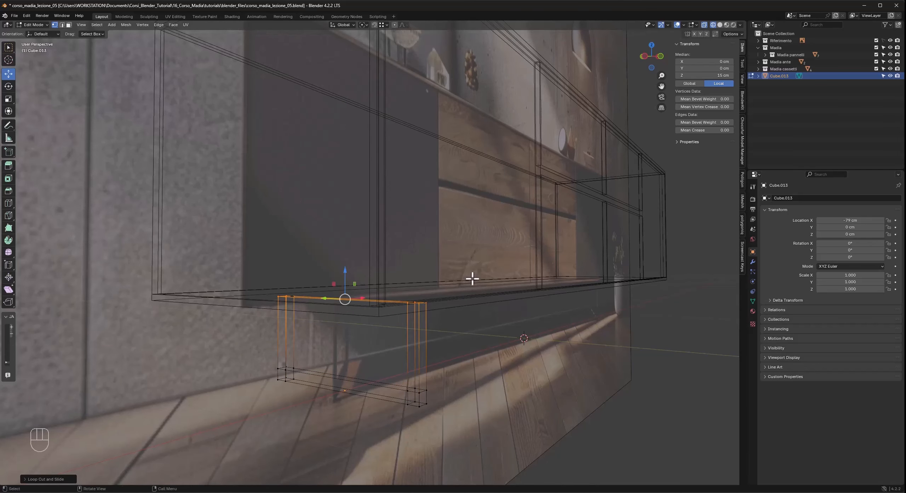
pyautogui.press('g')
pyautogui.press('z')
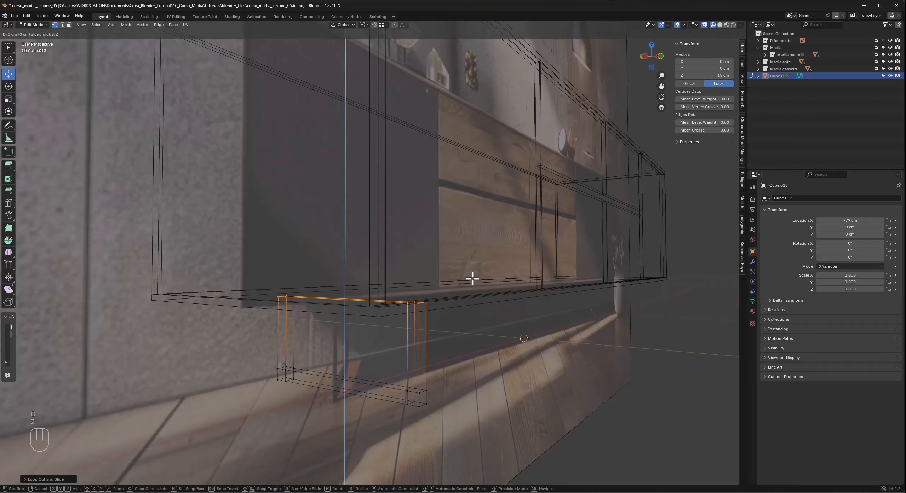
pyautogui.press('KP_Subtract')
pyautogui.press('KP_4')
pyautogui.press('KP_Enter')
# Undo all the loop cuts and their moves, back to the plain undivided block.
pyautogui.moveTo(470, 284); pyautogui.dragTo(496, 305, button='middle')
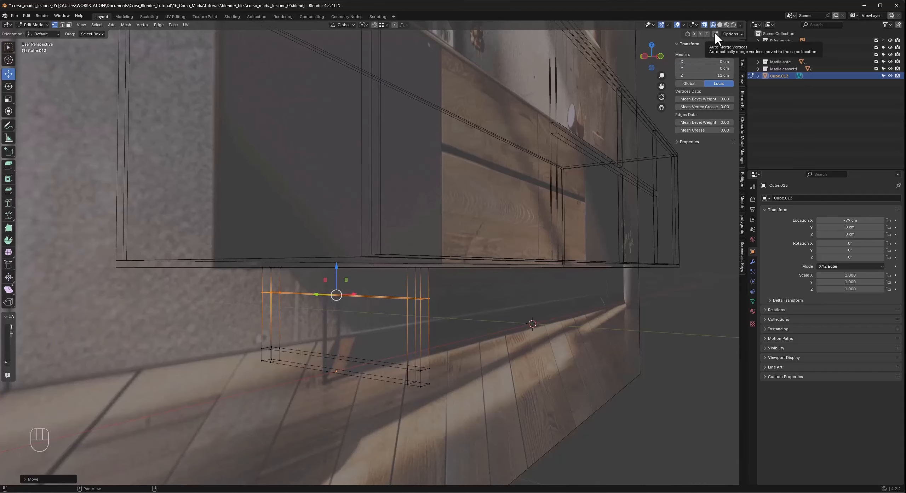
pyautogui.moveTo(457, 277)
pyautogui.mouseDown(button='middle')
pyautogui.moveTo(453, 269)
pyautogui.moveTo(459, 277)
pyautogui.mouseUp(button='middle')
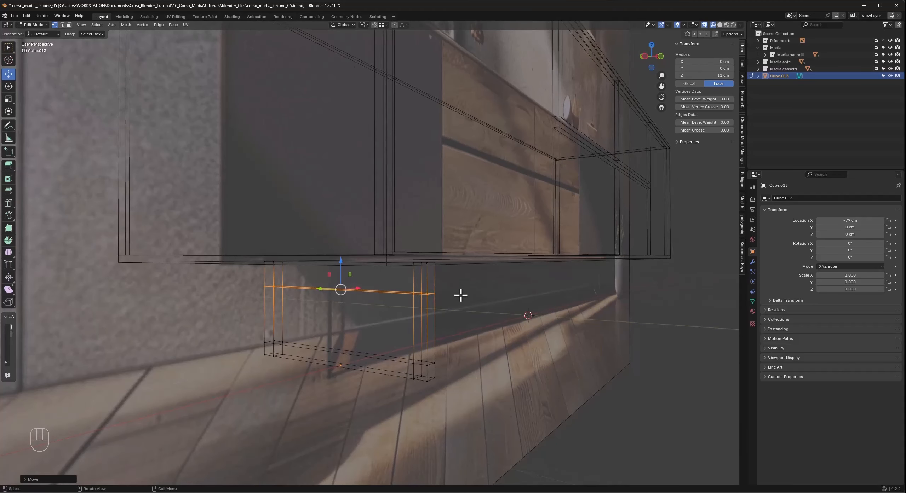
pyautogui.hotkey('ctrl', 'z')
pyautogui.hotkey('ctrl', 'z')
pyautogui.hotkey('ctrl', 'z')
pyautogui.hotkey('ctrl', 'z')
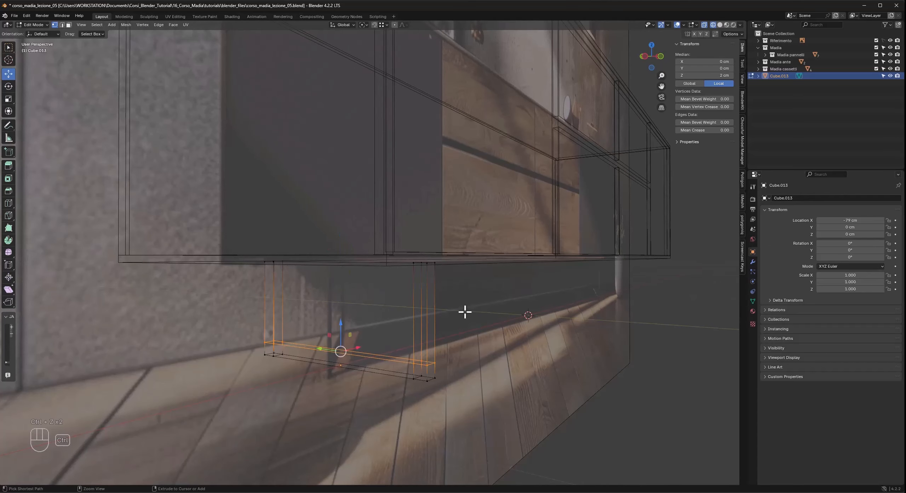
pyautogui.hotkey('ctrl', 'z')
pyautogui.hotkey('ctrl', 'z')
pyautogui.hotkey('ctrl', 'z')
pyautogui.hotkey('ctrl', 'z')
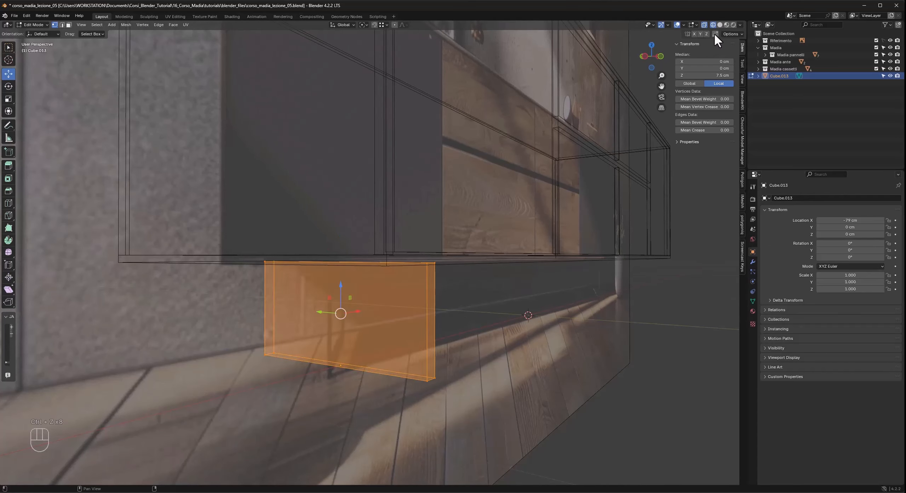
# Try to slide a loop cut fully to the block's rear end at Y 15 cm and move it along Y.
pyautogui.hotkey('ctrl', 'r')
pyautogui.click(350, 275)
pyautogui.click(301, 317)
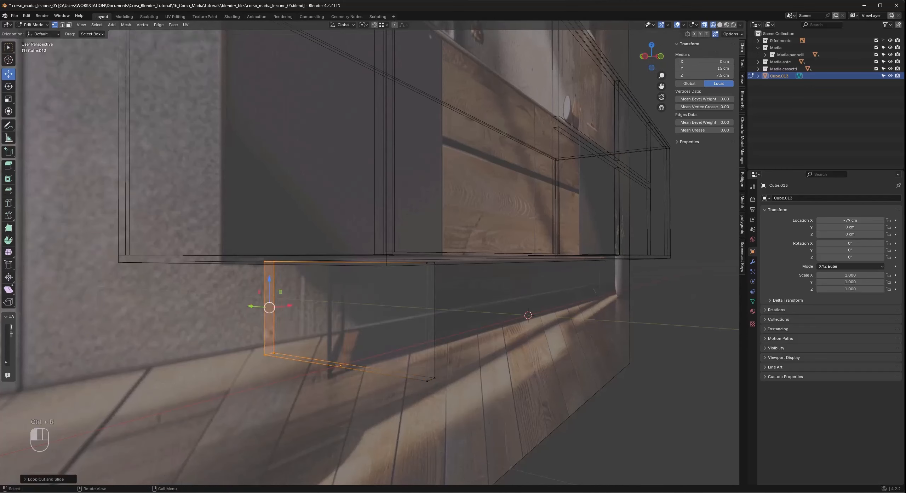
pyautogui.press('g')
pyautogui.press('y')
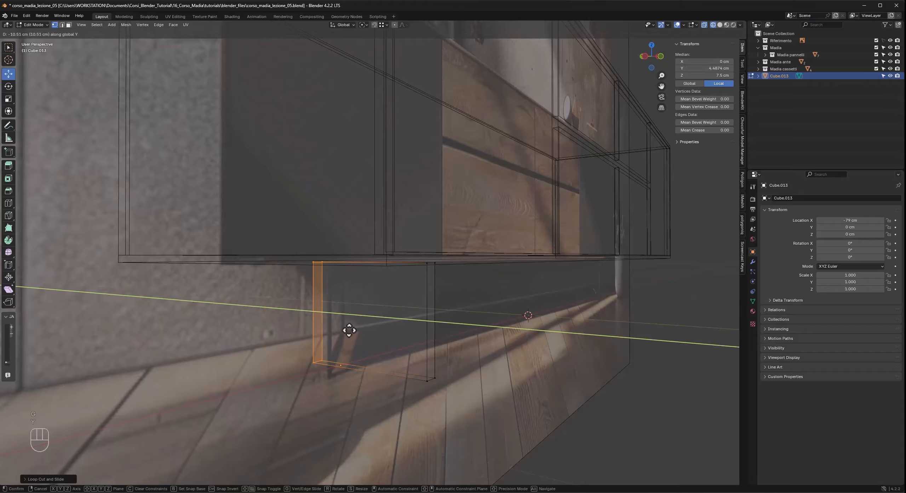
pyautogui.press('Escape')
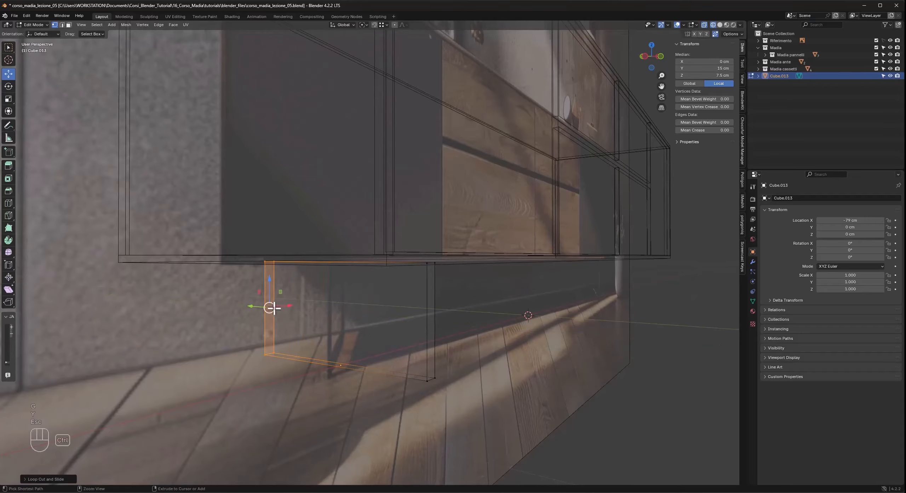
# Try a horizontal loop cut on the block and undo the last change.
pyautogui.hotkey('ctrl', 'r')
pyautogui.moveTo(270, 311); pyautogui.dragTo(338, 323)
pyautogui.hotkey('ctrl', 'z')
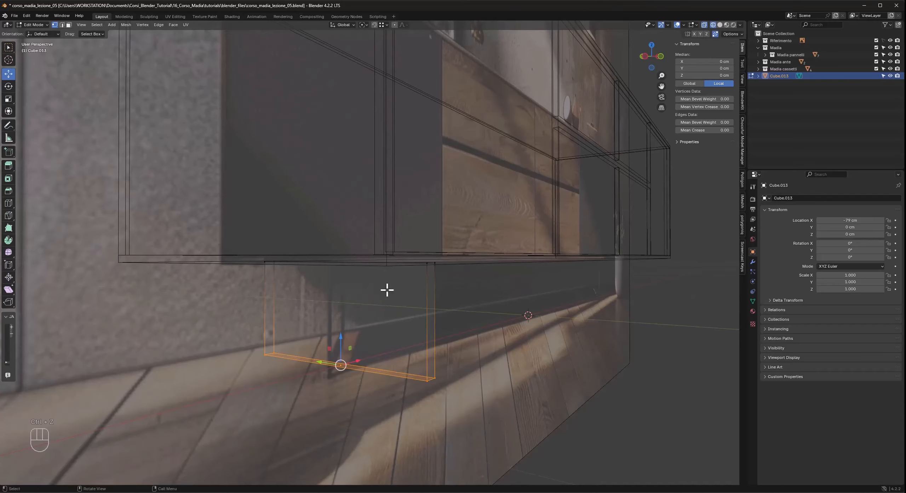
# Try to slide a loop cut fully to the block's front end at Y -15 cm and move it along Y.
pyautogui.hotkey('ctrl', 'e')
pyautogui.hotkey('ctrl', 'r')
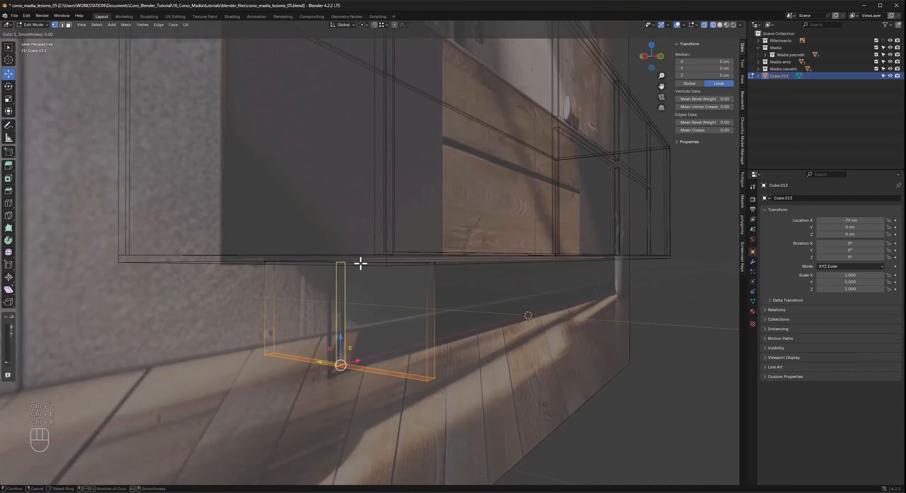
pyautogui.moveTo(359, 263); pyautogui.dragTo(504, 297)
pyautogui.press('g')
pyautogui.press('y')
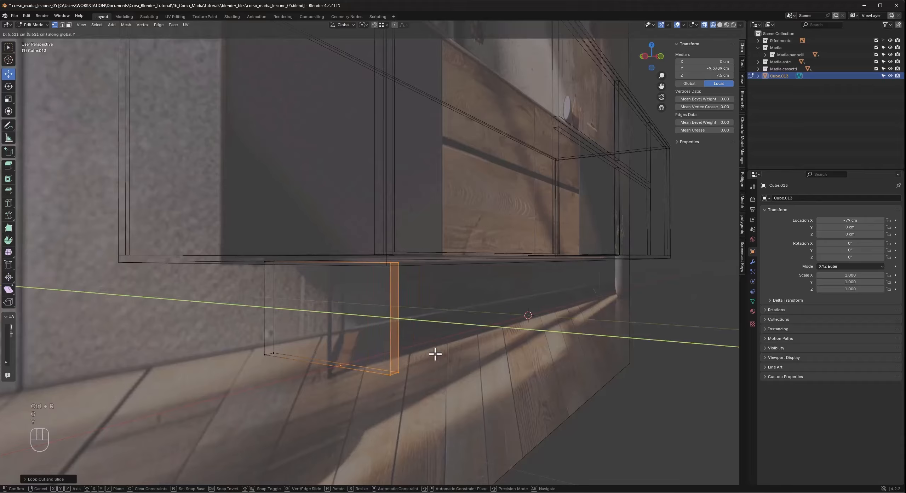
pyautogui.press('Escape')
# Add a loop cut across the block's depth, slide it fully to the rear end and move it -2 cm along Y.
pyautogui.hotkey('ctrl', 'r')
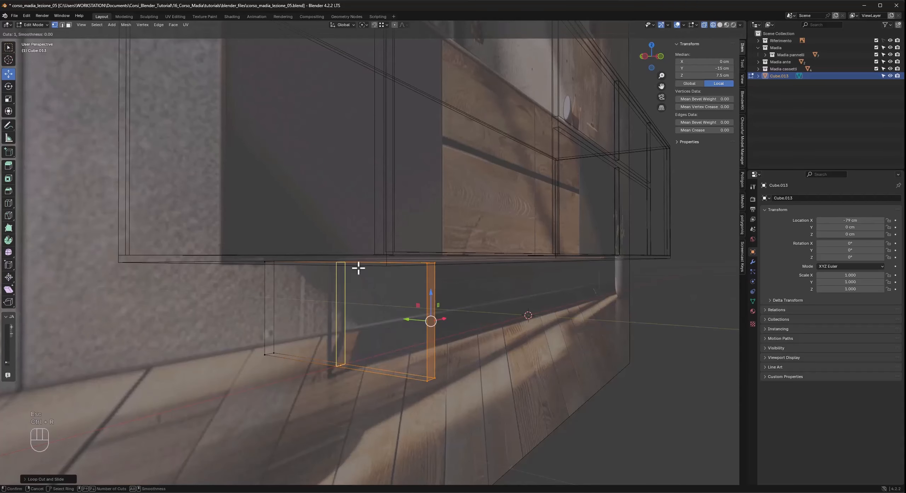
pyautogui.moveTo(358, 267); pyautogui.dragTo(232, 266)
pyautogui.press('g')
pyautogui.press('y')
pyautogui.press('KP_Subtract')
pyautogui.press('KP_2')
pyautogui.press('KP_Enter')
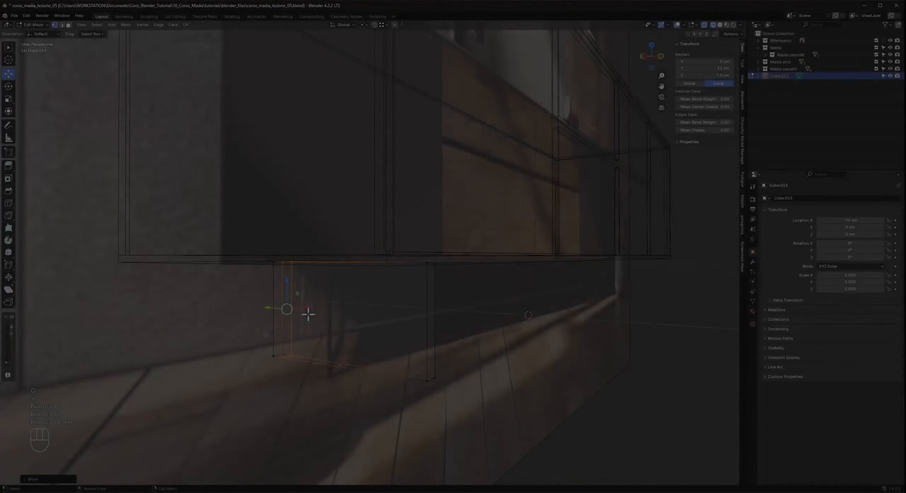
# Add a horizontal loop cut, slide it fully down to Z 0 cm and move it 2 cm up along Z.
pyautogui.hotkey('ctrl', 'r')
pyautogui.moveTo(271, 323); pyautogui.dragTo(280, 421)
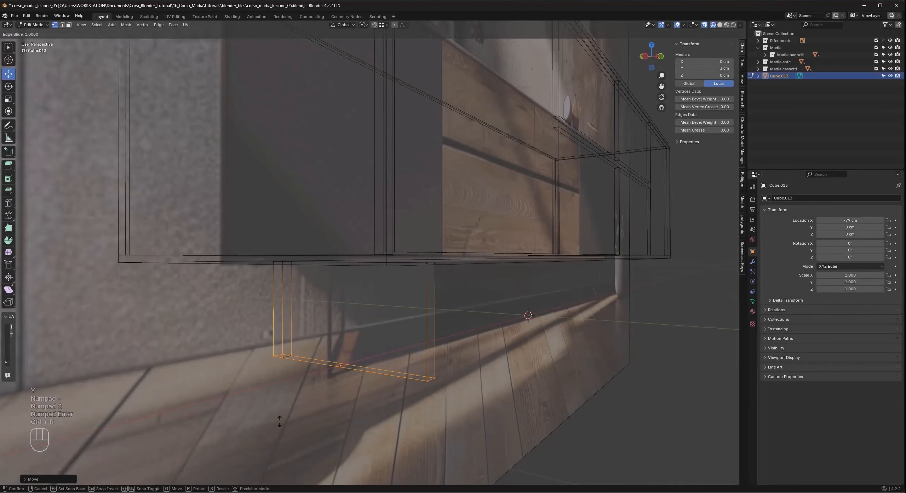
pyautogui.press('g')
pyautogui.press('z')
pyautogui.press('KP_2')
pyautogui.press('KP_Enter')
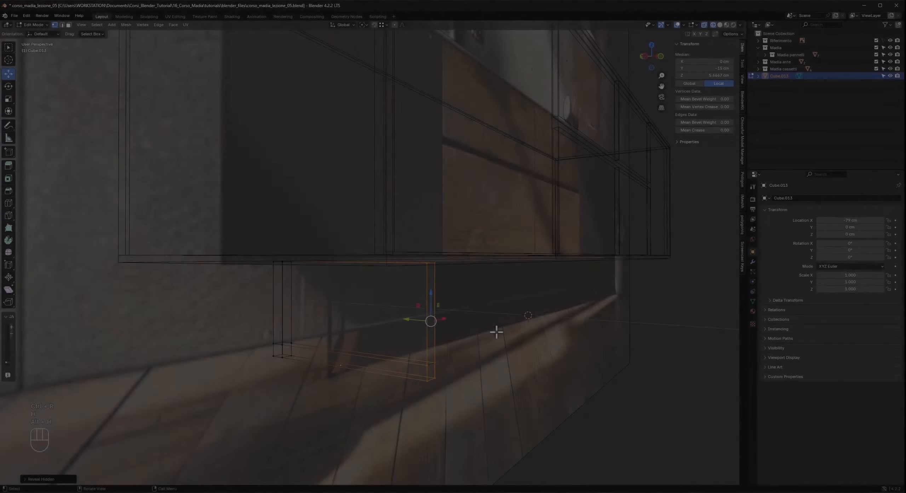
# Offset the edge loop at the block's front end 2 cm inward along Y.
pyautogui.press('g')
pyautogui.press('y')
pyautogui.press('KP_2')
pyautogui.press('KP_Enter')
# Add a horizontal loop cut for the block's upper end and move it -4 cm along Z.
pyautogui.hotkey('ctrl', 'r')
pyautogui.click(441, 311)
pyautogui.rightClick(440, 311)
pyautogui.press('g')
pyautogui.press('z')
pyautogui.press('KP_Subtract')
pyautogui.press('KP_4')
pyautogui.press('KP_Enter')
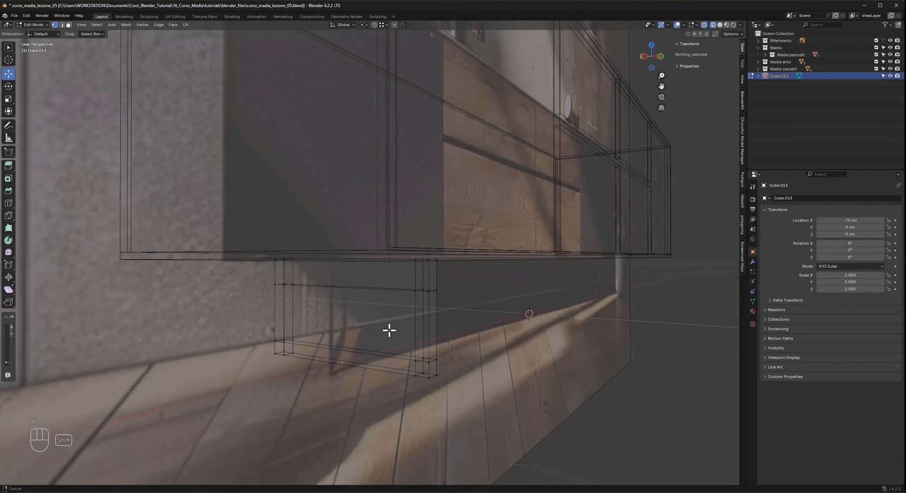
# Select the two large central faces on opposite sides of the block in face mode and bridge them to open a hole.
pyautogui.hotkey('alt', 'a')
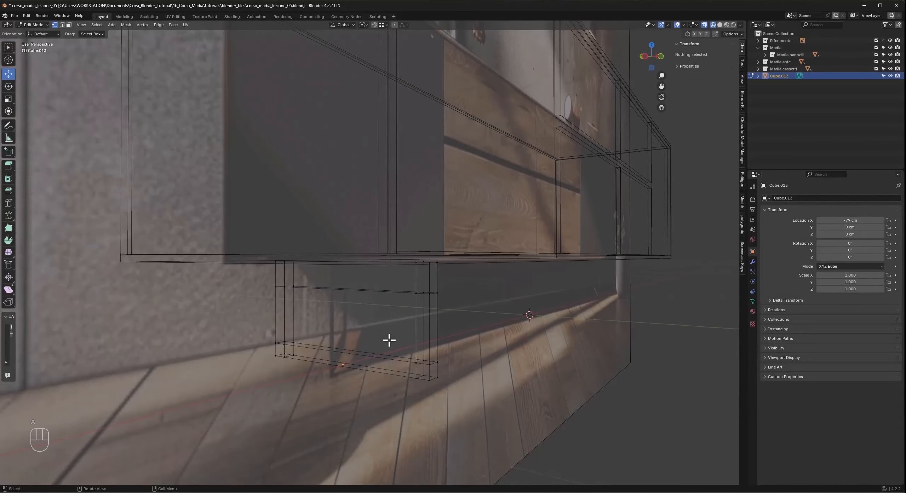
pyautogui.press('3')
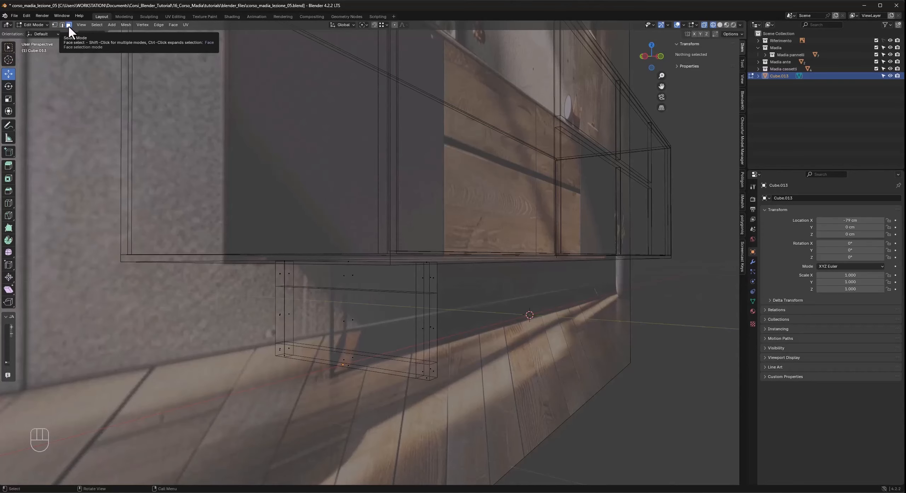
pyautogui.press('b')
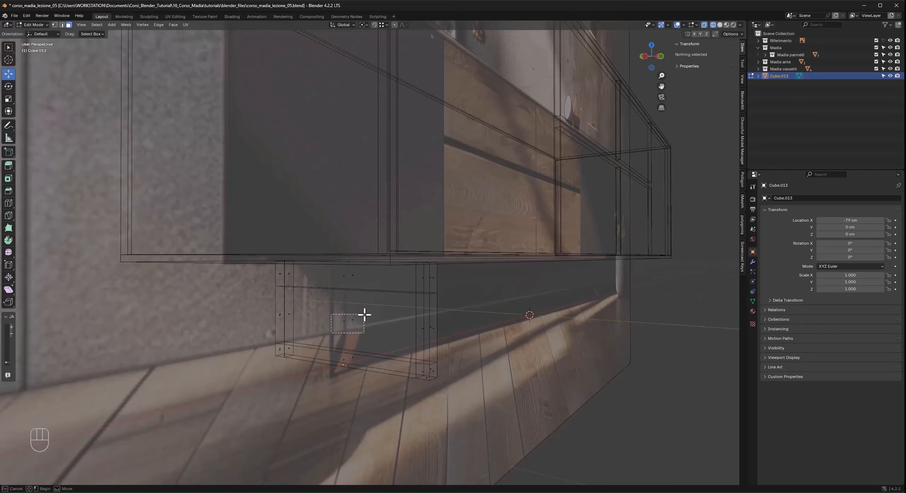
pyautogui.moveTo(364, 313); pyautogui.dragTo(418, 383)
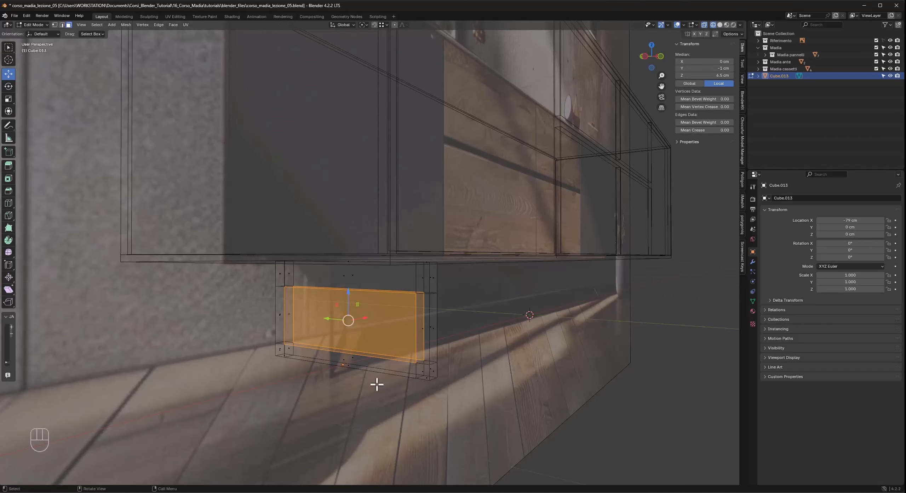
pyautogui.rightClick(333, 368)
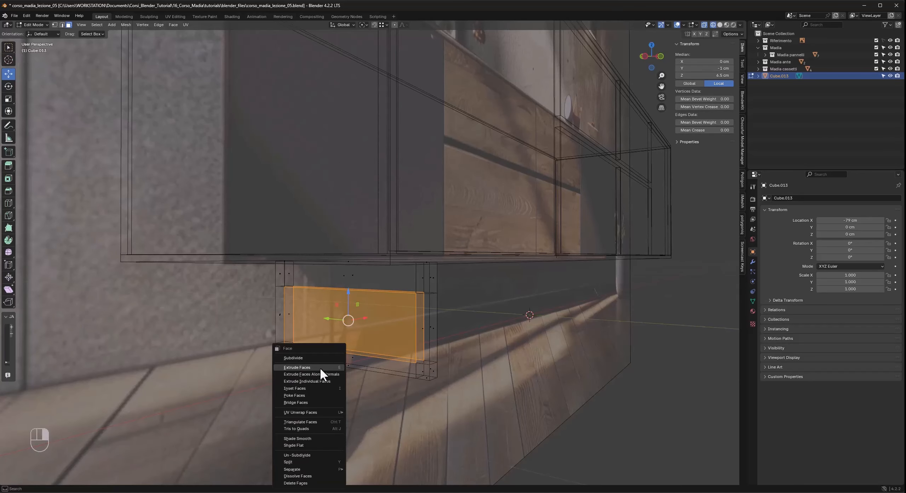
pyautogui.click(294, 403)
# Add a vertical loop cut at the centre of the leg frame's upper crosspiece.
pyautogui.moveTo(443, 363)
pyautogui.keyDown('shift'); pyautogui.mouseDown(button='middle')
pyautogui.moveTo(447, 336)
pyautogui.moveTo(452, 354)
pyautogui.mouseUp(button='middle'); pyautogui.keyUp('shift')
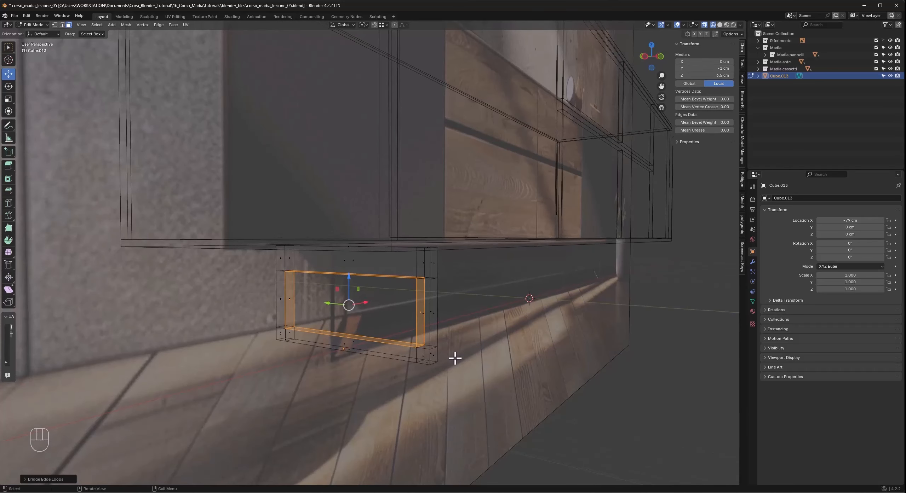
pyautogui.hotkey('alt', 'a')
pyautogui.scroll(4, 408, 330)
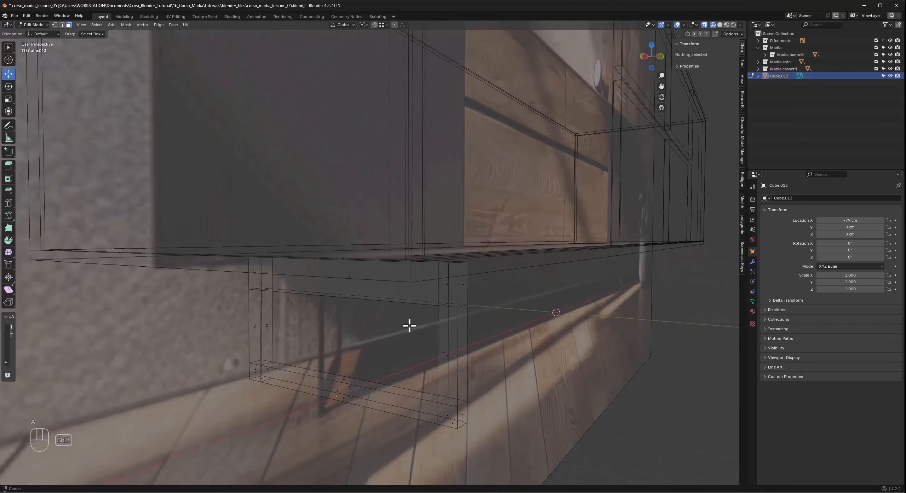
pyautogui.hotkey('ctrl', 'r')
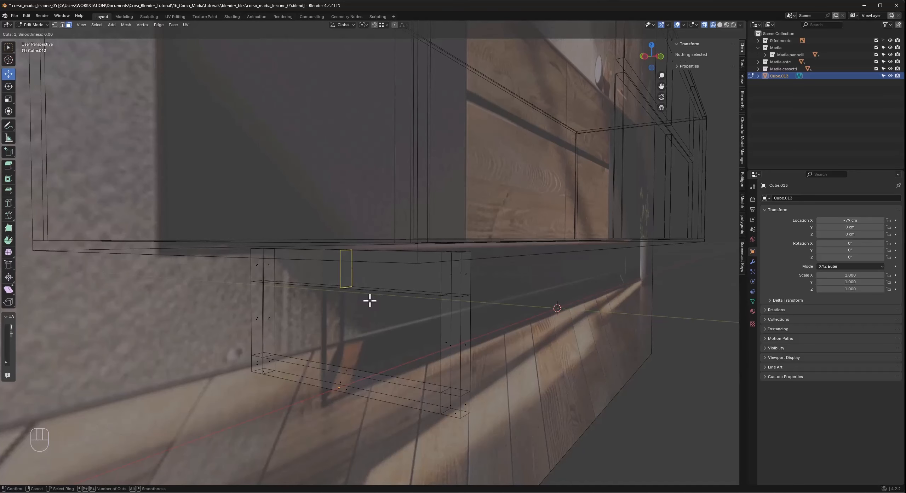
pyautogui.click(369, 300)
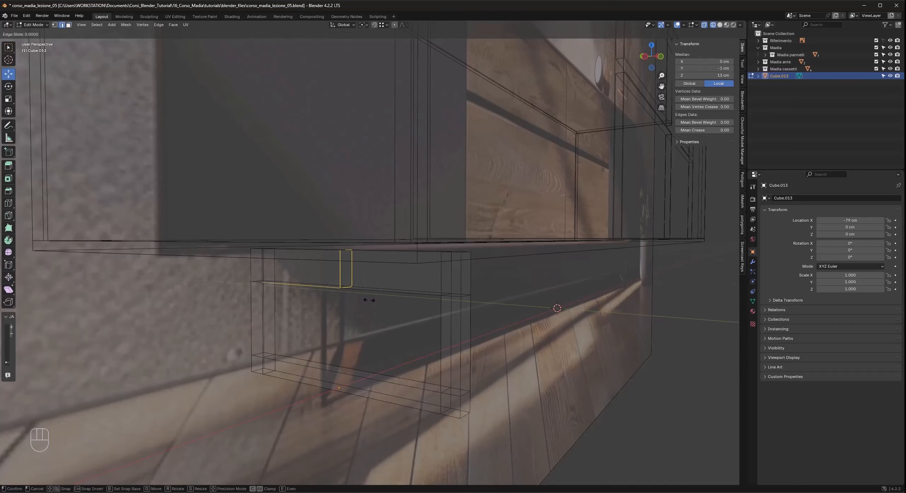
pyautogui.click(369, 301)
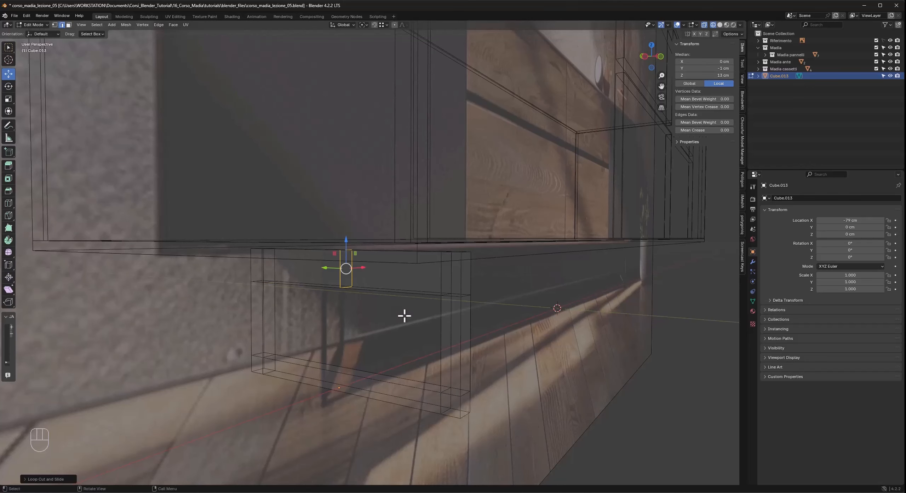
# Bevel the crosspiece's centre edge loop with width type Width and a width of 2 cm.
pyautogui.hotkey('ctrl', 'b')
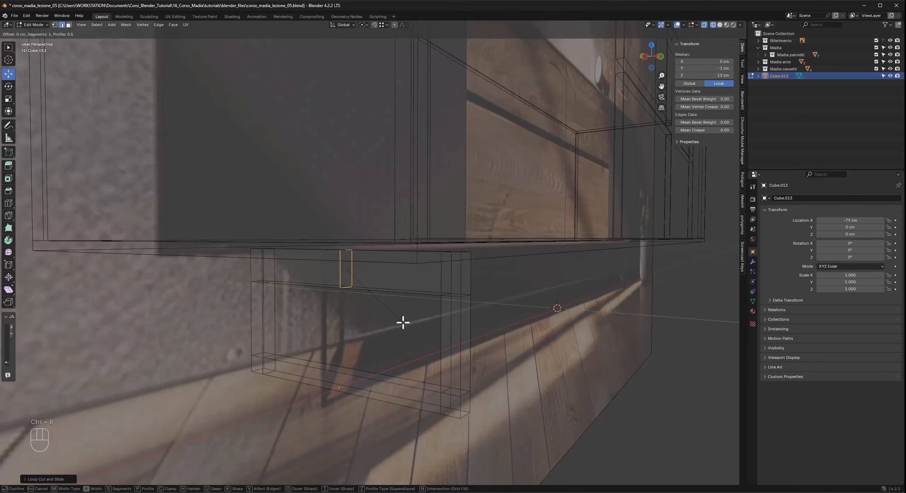
pyautogui.click(421, 334)
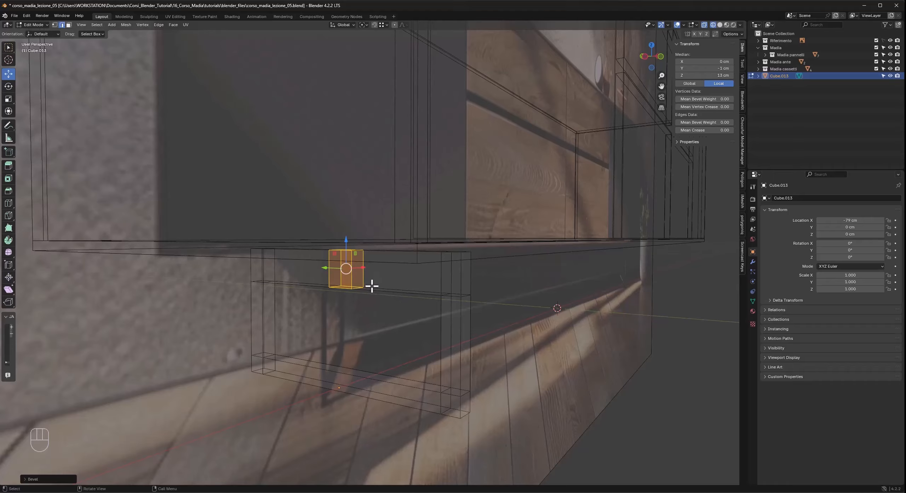
pyautogui.click(58, 480)
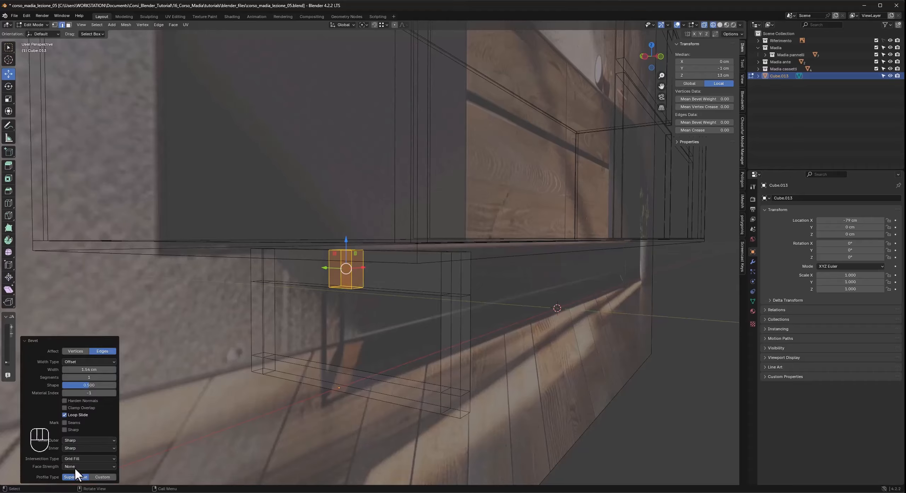
pyautogui.click(73, 361)
pyautogui.click(71, 378)
pyautogui.click(73, 370)
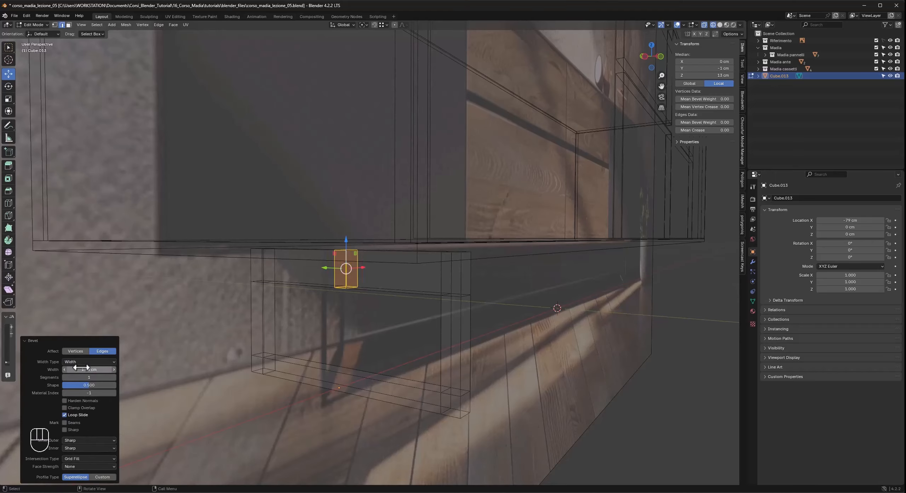
pyautogui.write('2')
pyautogui.press('Return')
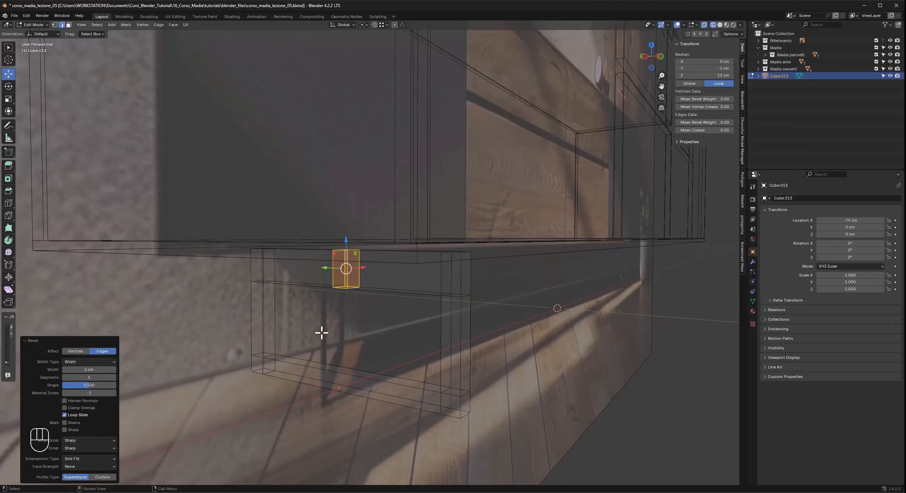
# Extrude the beveled central face on the crosspiece's inner side about 54 cm along X, towards the middle of the sideboard.
pyautogui.press('3')
pyautogui.click(352, 273)
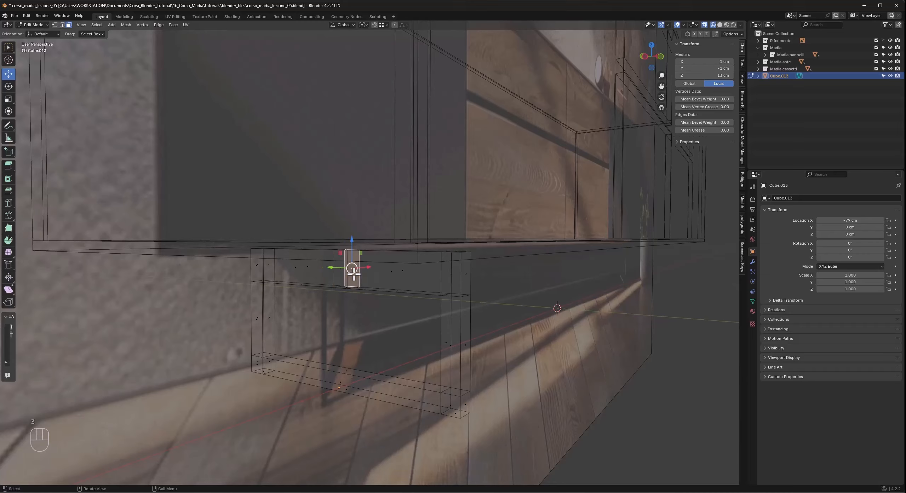
pyautogui.moveTo(435, 319); pyautogui.dragTo(357, 338, button='middle')
pyautogui.press('e')
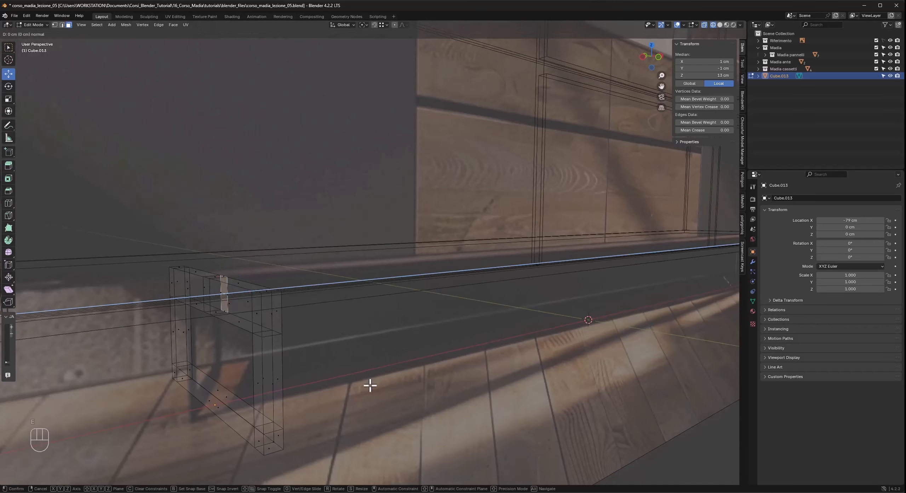
pyautogui.click(686, 347)
pyautogui.moveTo(686, 346); pyautogui.dragTo(471, 334, button='middle')
pyautogui.press('g')
pyautogui.press('x')
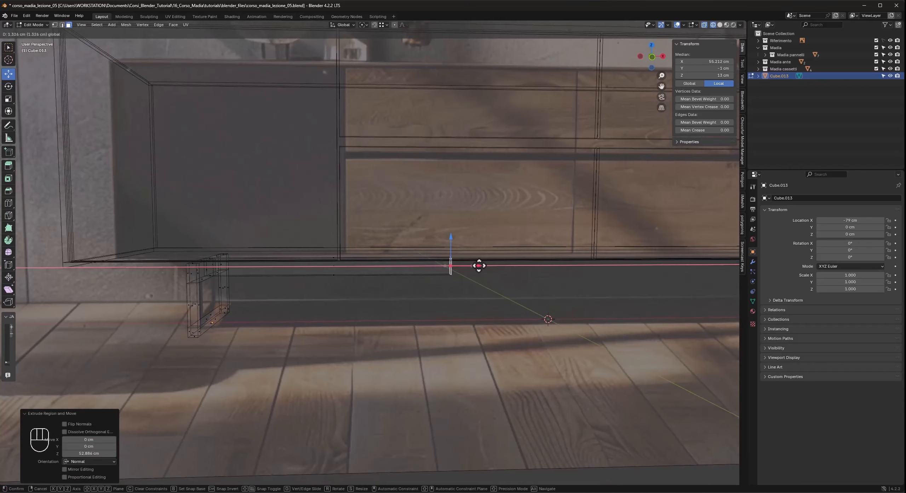
pyautogui.click(463, 272)
# Duplicate the whole leg and beam mesh in place and mirror the copy along X with the 3D Cursor as pivot point.
pyautogui.moveTo(380, 303); pyautogui.dragTo(348, 349, button='middle')
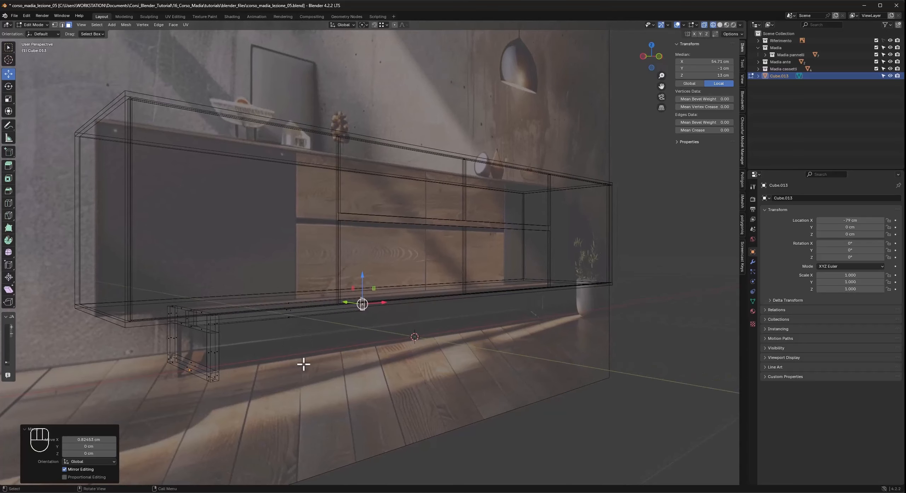
pyautogui.press('a')
pyautogui.press('a')
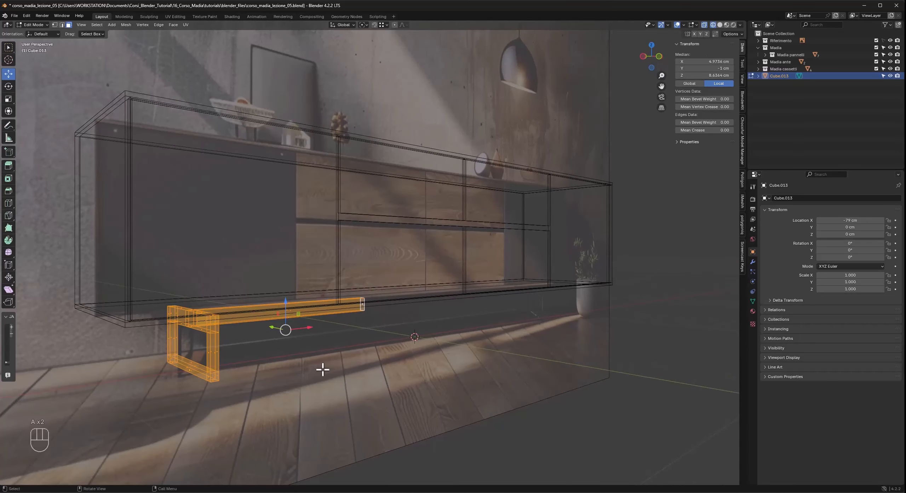
pyautogui.press('.')
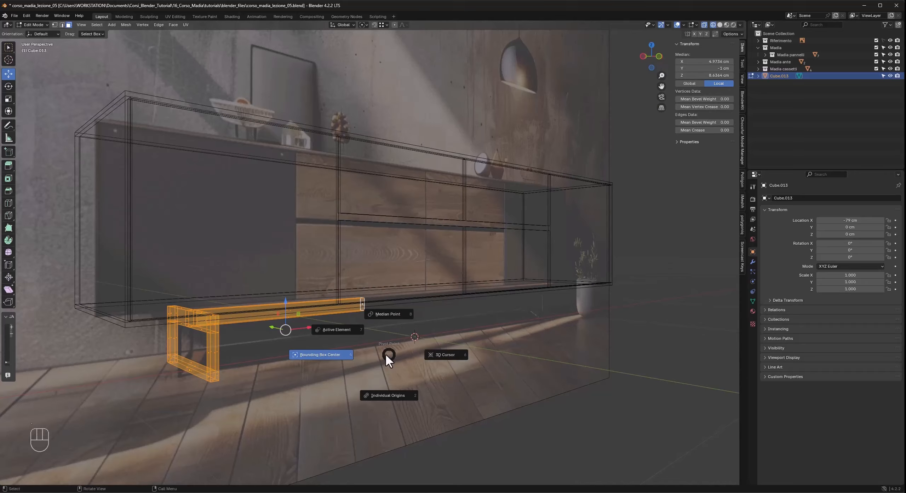
pyautogui.click(442, 355)
pyautogui.moveTo(436, 364); pyautogui.dragTo(413, 365, button='middle')
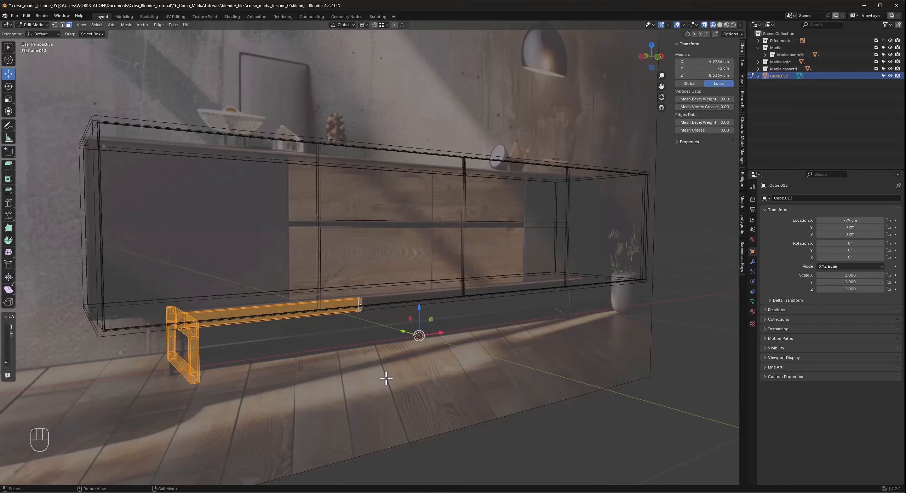
pyautogui.hotkey('shift', 'd')
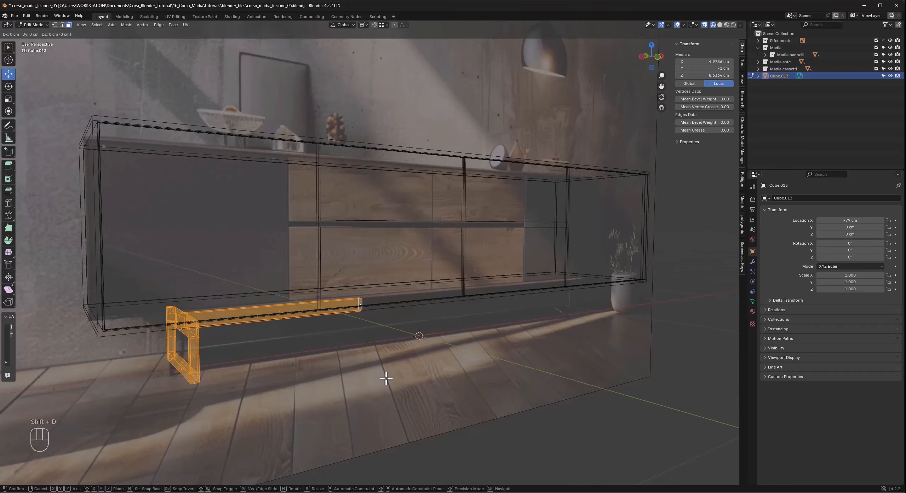
pyautogui.press('KP_Enter')
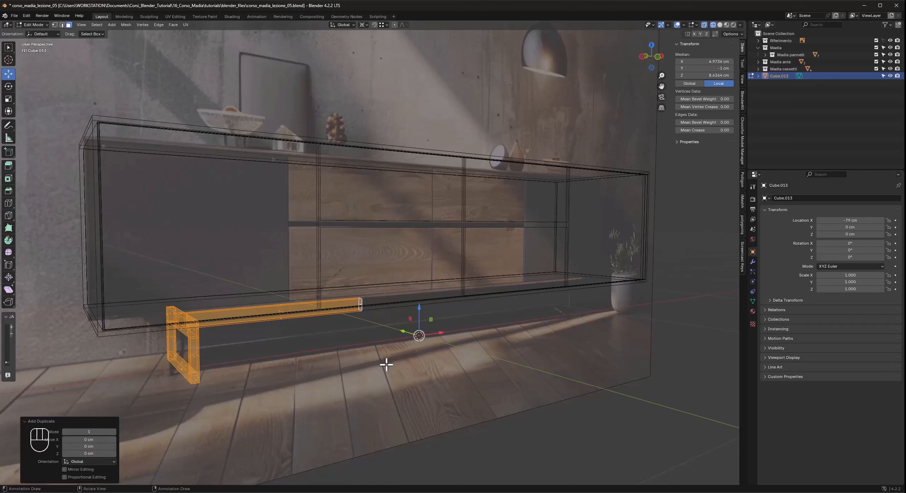
pyautogui.hotkey('ctrl', 'm')
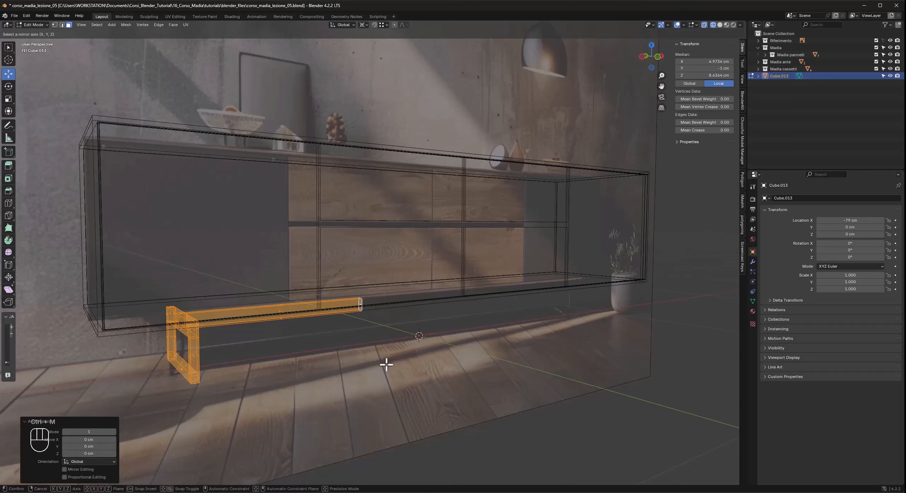
pyautogui.press('x')
pyautogui.click(386, 365)
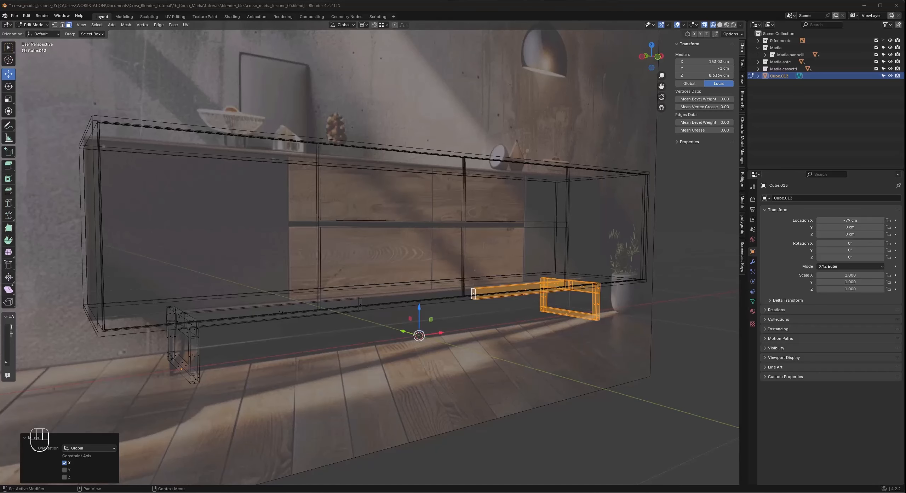
# Select the two facing beam end faces and scale them to 0 along X with Bounding Box Center as pivot point.
pyautogui.hotkey('ctrl', 'z')
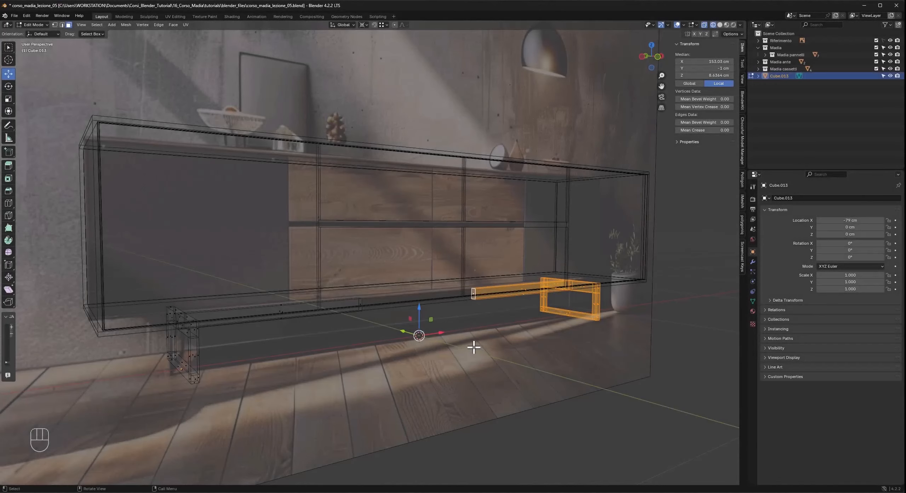
pyautogui.press('.')
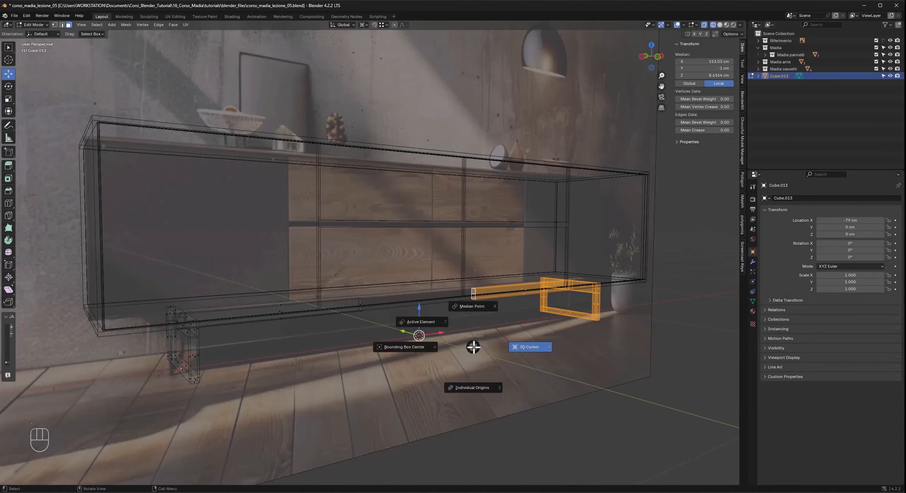
pyautogui.click(396, 347)
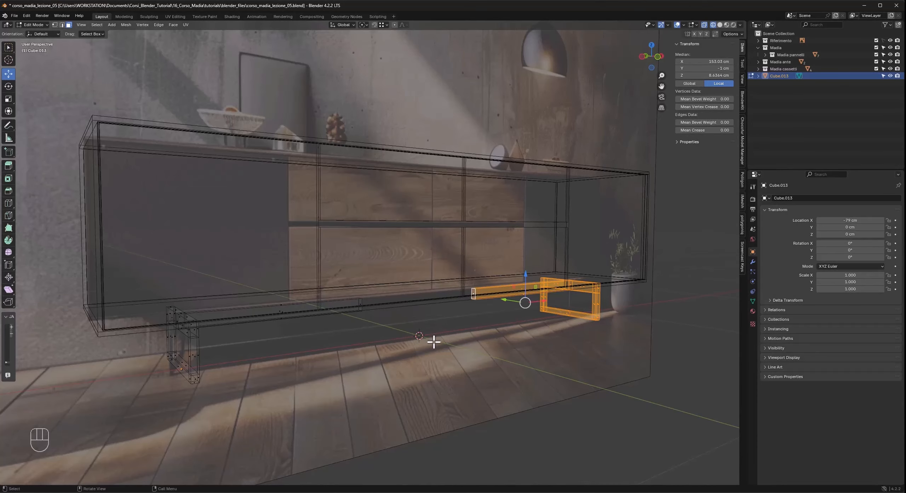
pyautogui.moveTo(364, 298); pyautogui.dragTo(365, 296)
pyautogui.keyDown('shift'); pyautogui.moveTo(449, 314); pyautogui.dragTo(486, 275); pyautogui.keyUp('shift')
pyautogui.scroll(2, 433, 385)
pyautogui.keyDown('shift'); pyautogui.moveTo(449, 374); pyautogui.dragTo(422, 366, button='middle'); pyautogui.keyUp('shift')
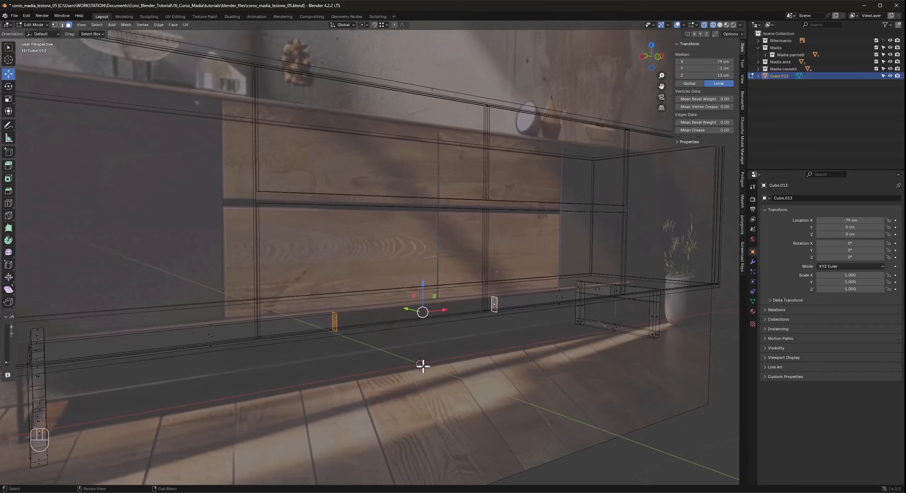
pyautogui.press('s')
pyautogui.press('x')
pyautogui.press('KP_0')
pyautogui.press('KP_Enter')
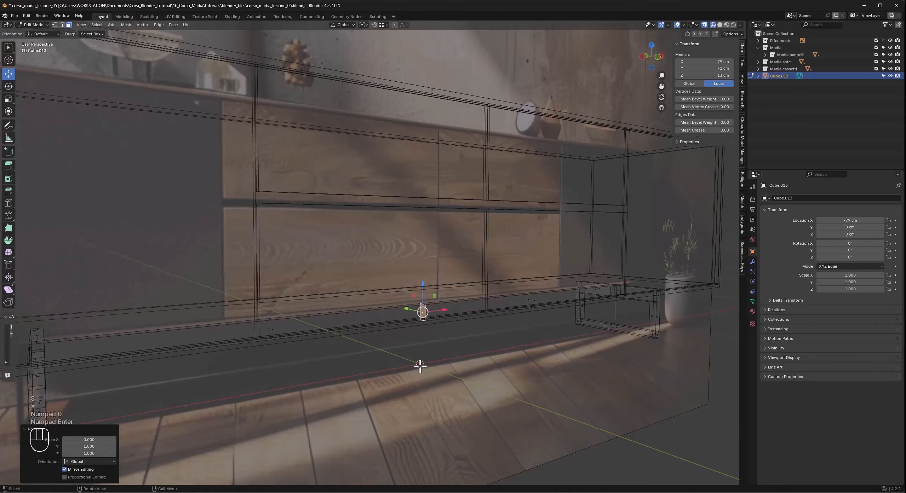
# Select the entire support mesh and merge its overlapping vertices by distance.
pyautogui.scroll(-5, 420, 366)
pyautogui.scroll(4, 423, 352)
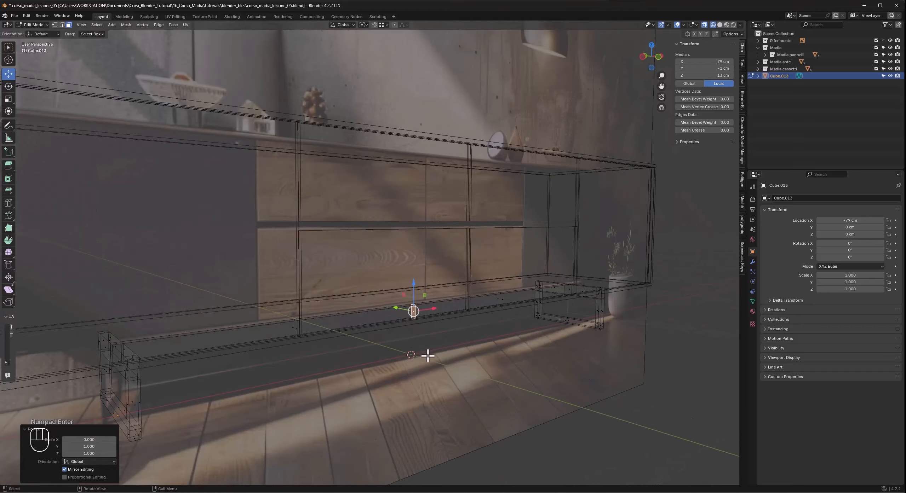
pyautogui.scroll(1, 453, 345)
pyautogui.press('a')
pyautogui.press('a')
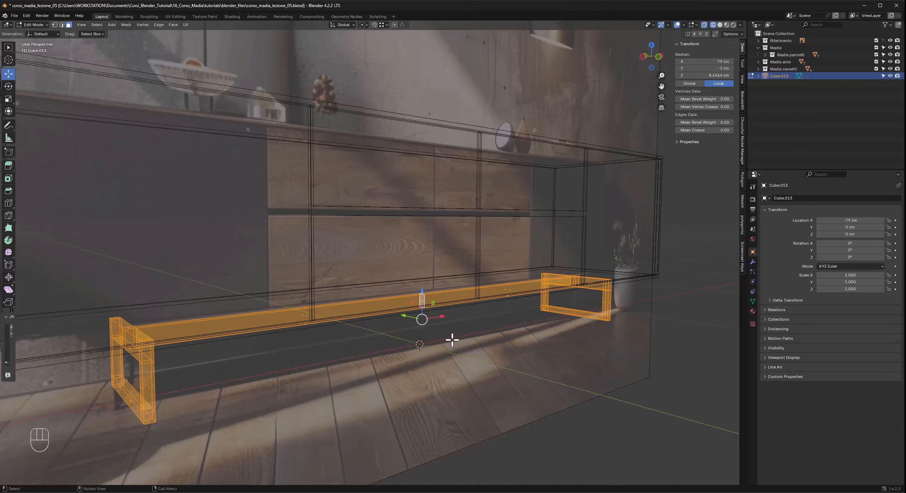
pyautogui.rightClick(450, 337)
pyautogui.press('m')
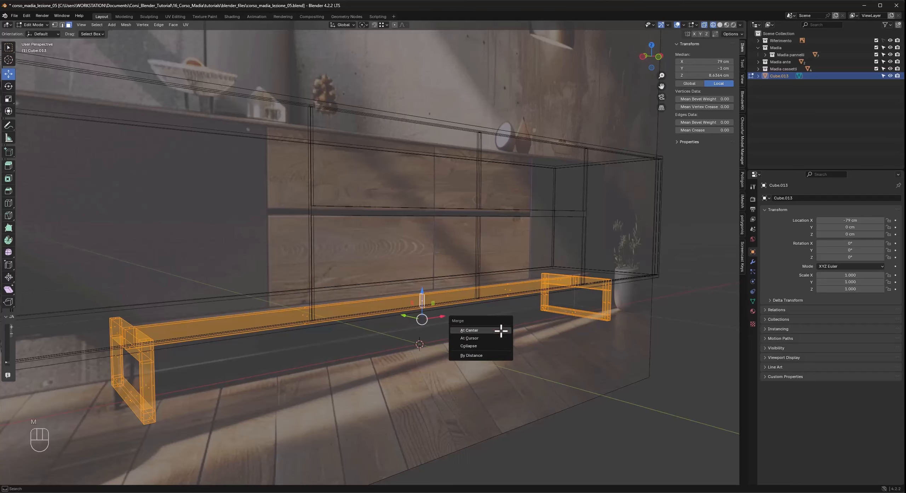
pyautogui.click(463, 356)
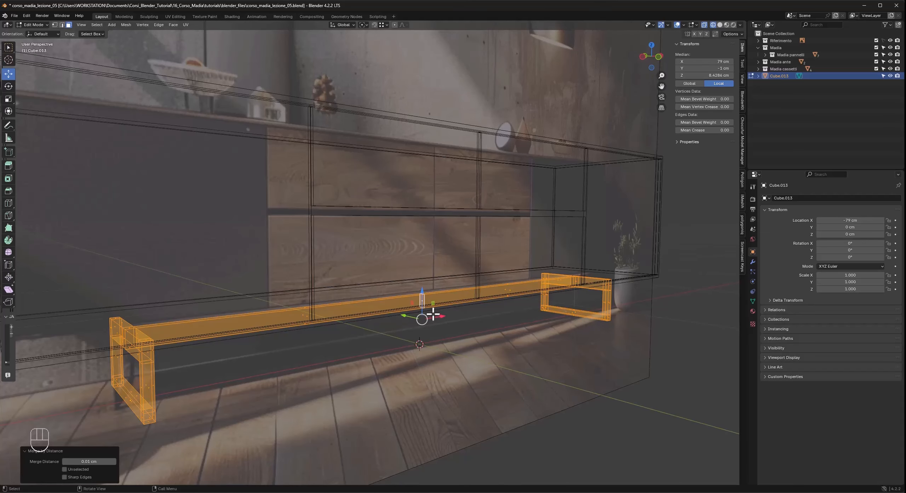
# Delete the internal face left inside the middle of the long beam.
pyautogui.click(426, 307)
pyautogui.press('KP_Decimal')
pyautogui.scroll(-10, 435, 310)
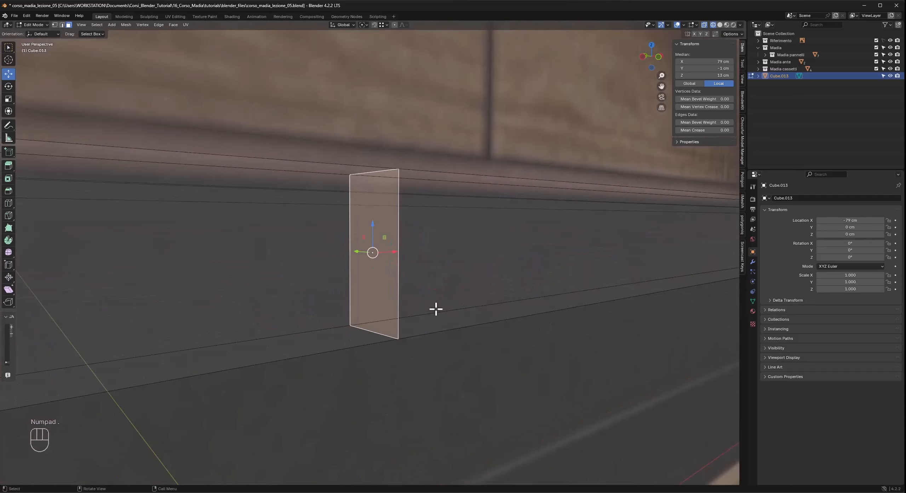
pyautogui.keyDown('shift'); pyautogui.moveTo(433, 309); pyautogui.dragTo(463, 350, button='middle'); pyautogui.keyUp('shift')
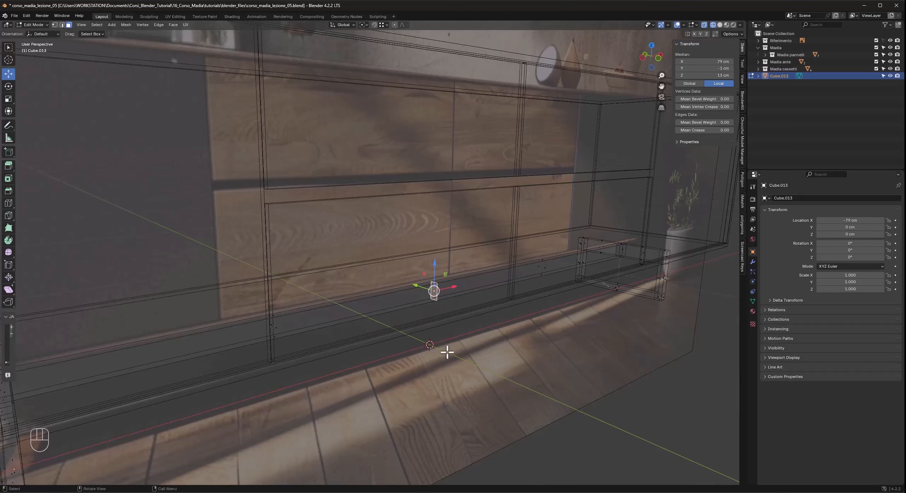
pyautogui.press('Delete')
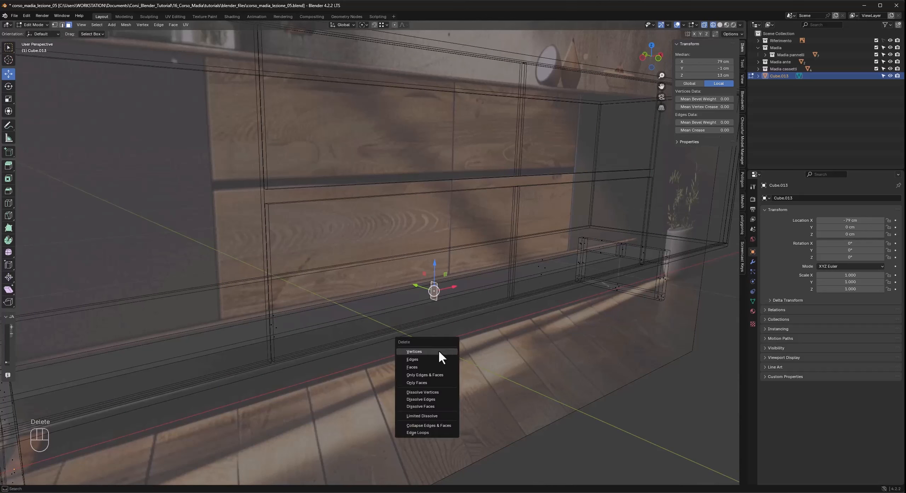
pyautogui.click(415, 366)
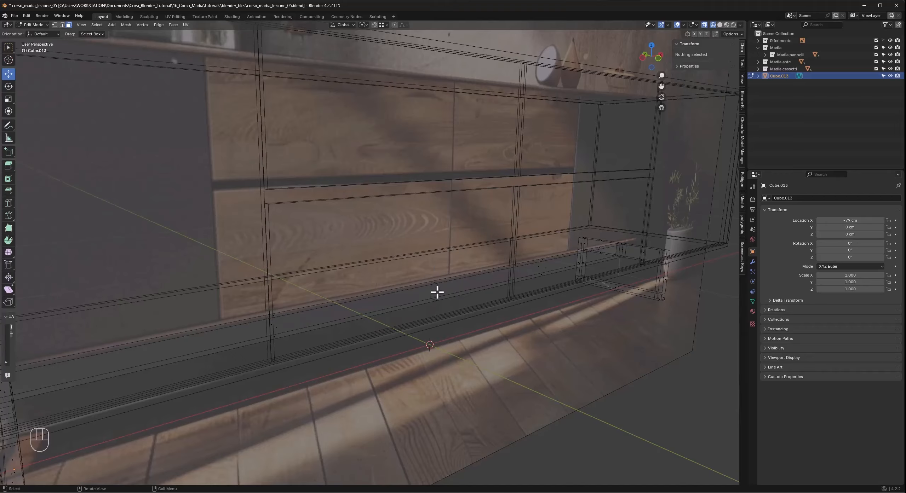
# Dissolve the leftover edge loop around the middle of the long beam.
pyautogui.press('2')
pyautogui.keyDown('alt'); pyautogui.click(438, 292); pyautogui.keyUp('alt')
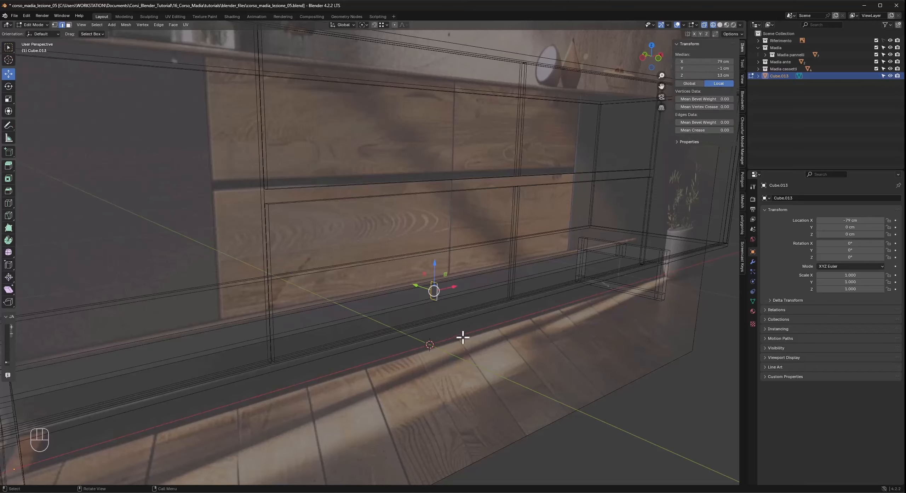
pyautogui.press('Delete')
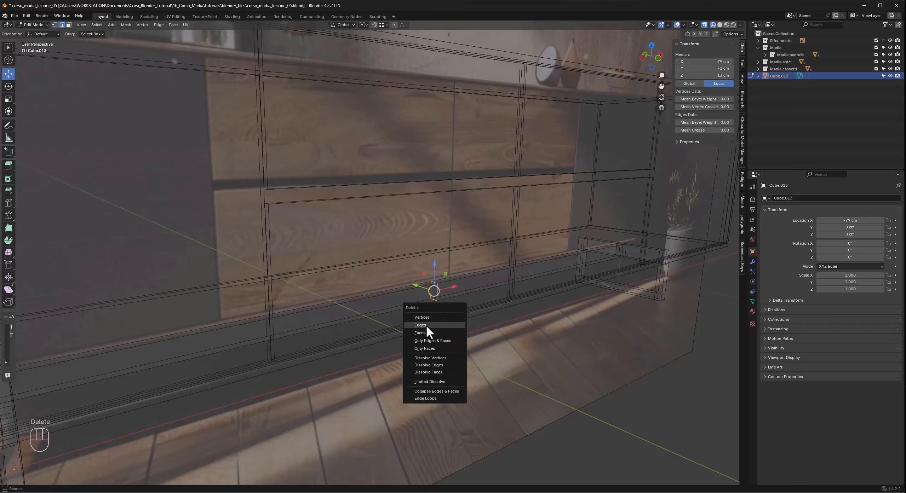
pyautogui.click(426, 364)
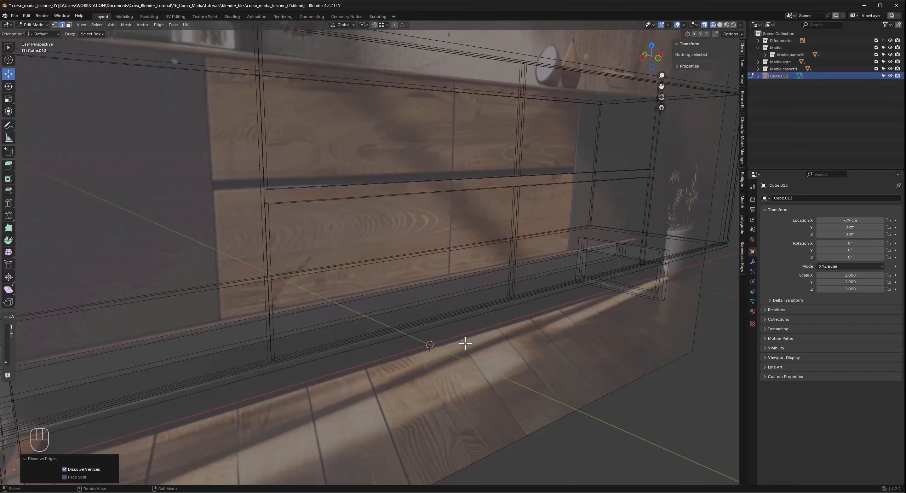
# Return to Object Mode and display the whole sideboard in Solid shading.
pyautogui.scroll(-5, 465, 343)
pyautogui.keyDown('shift'); pyautogui.moveTo(458, 340); pyautogui.dragTo(475, 361, button='middle'); pyautogui.keyUp('shift')
pyautogui.scroll(1, 461, 358)
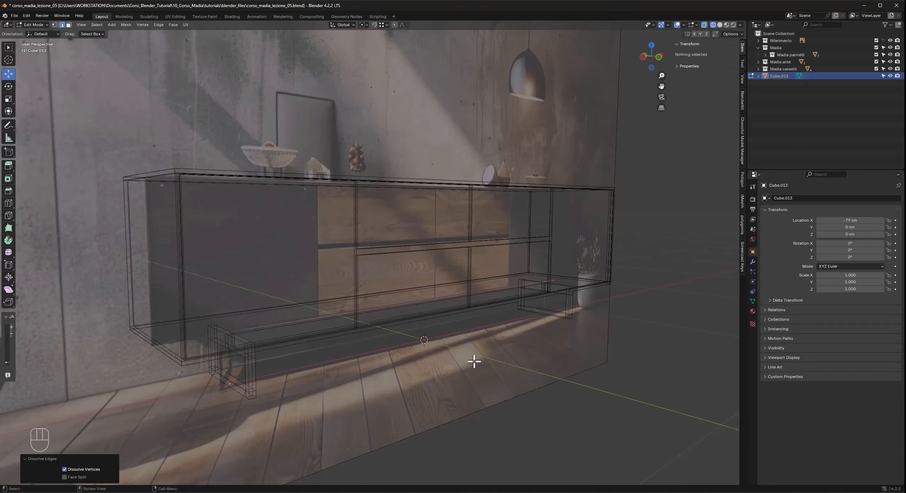
pyautogui.press('Tab')
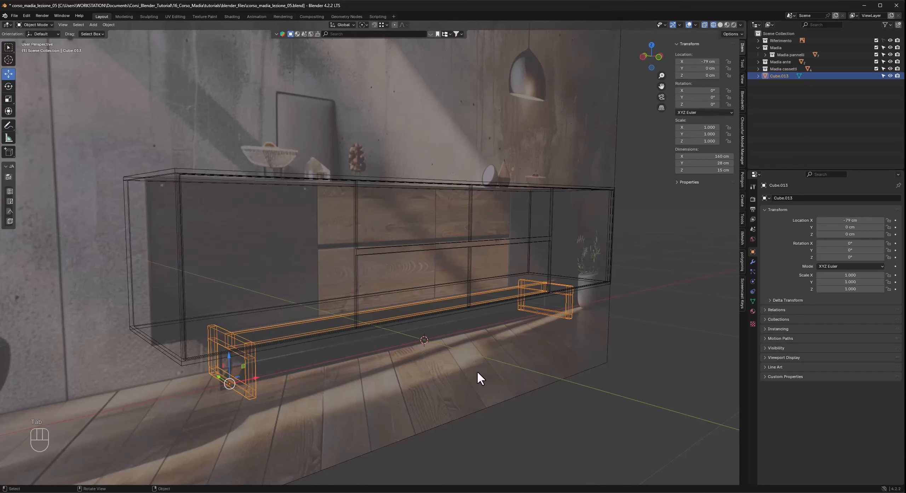
pyautogui.press('z')
pyautogui.click(546, 367)
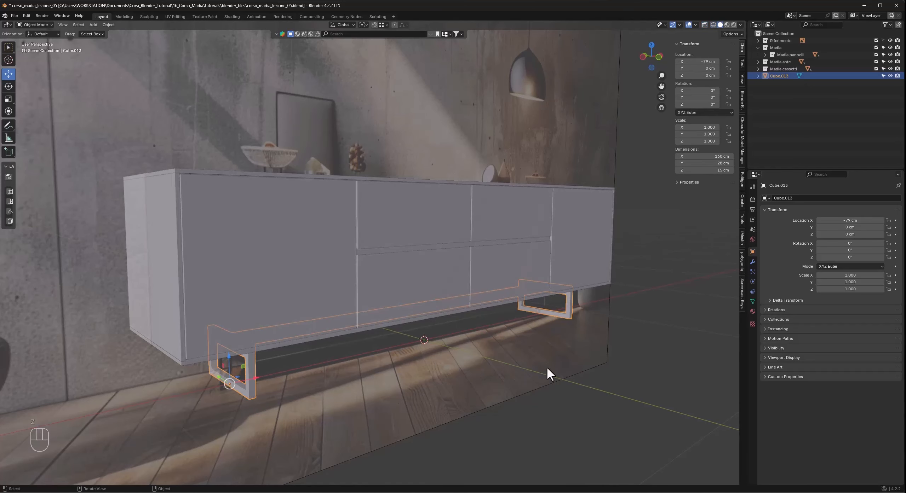
pyautogui.moveTo(494, 388); pyautogui.dragTo(491, 381, button='middle')
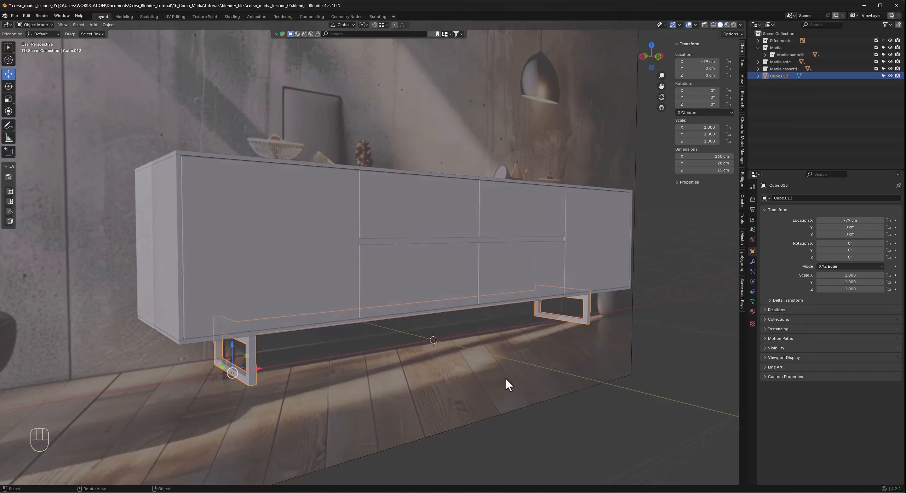
# Show the Face Orientation overlay and examine the normals of the support base from several angles.
pyautogui.click(696, 22)
pyautogui.press('q')
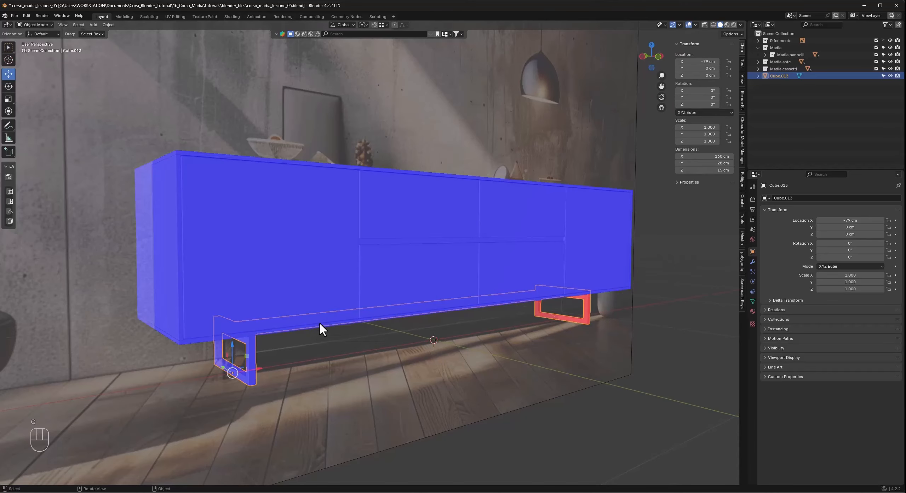
pyautogui.moveTo(442, 335); pyautogui.dragTo(480, 333, button='middle')
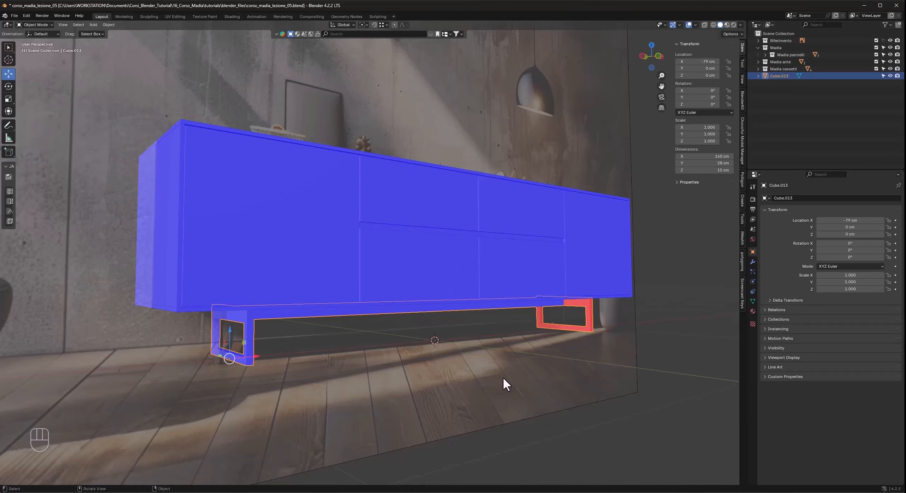
pyautogui.moveTo(458, 355); pyautogui.dragTo(455, 356, button='middle')
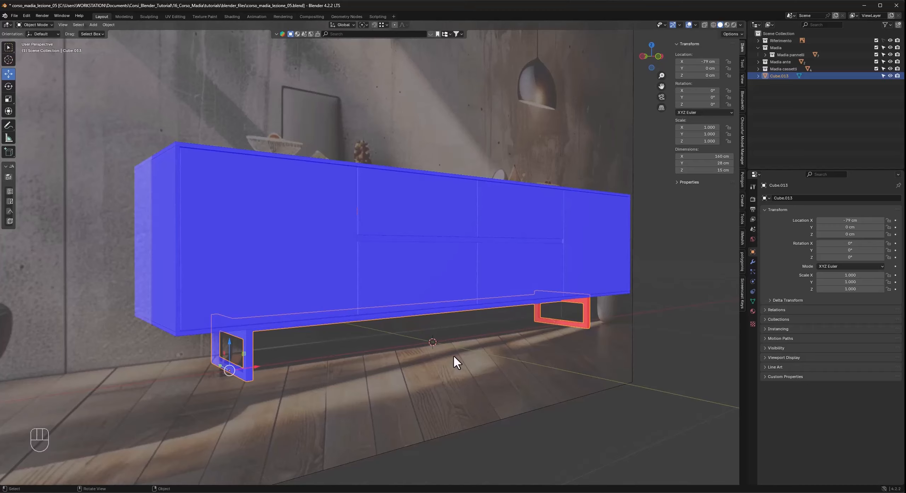
# Recalculate the normals of the entire support mesh to the outside and return to Object Mode.
pyautogui.press('Tab')
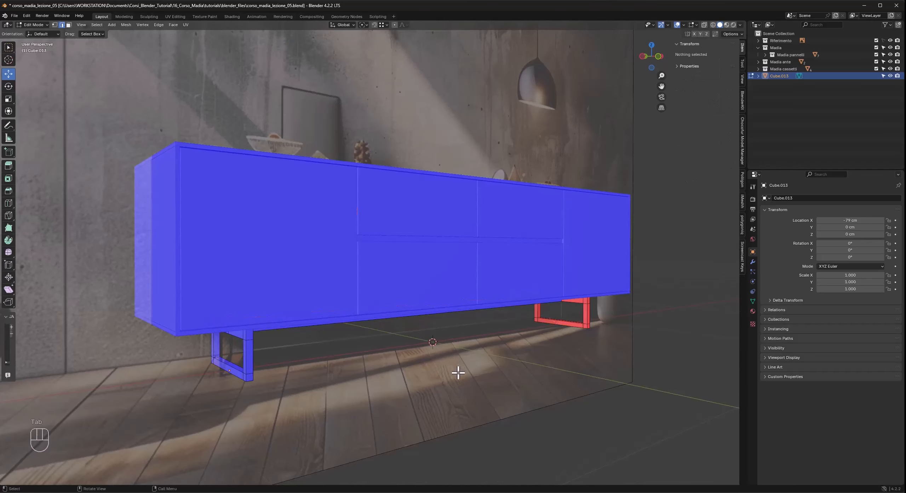
pyautogui.press('a')
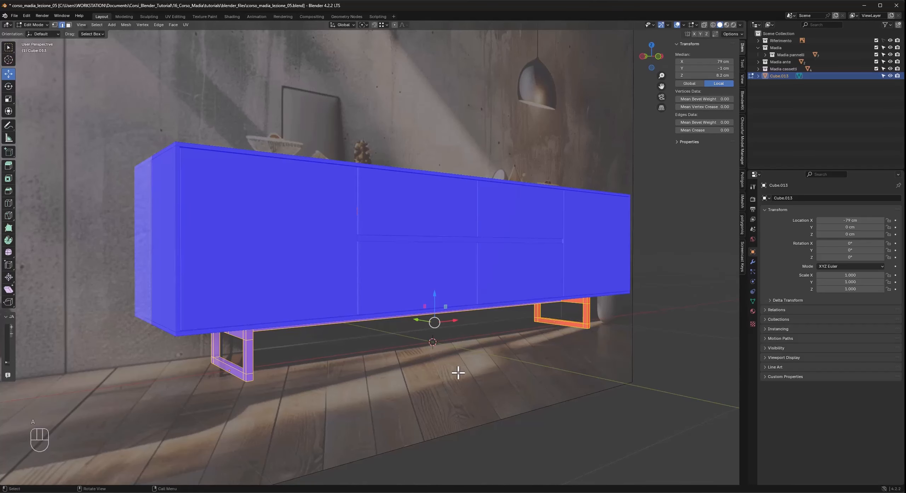
pyautogui.hotkey('shift', 'n')
pyautogui.moveTo(461, 370); pyautogui.dragTo(501, 358, button='middle')
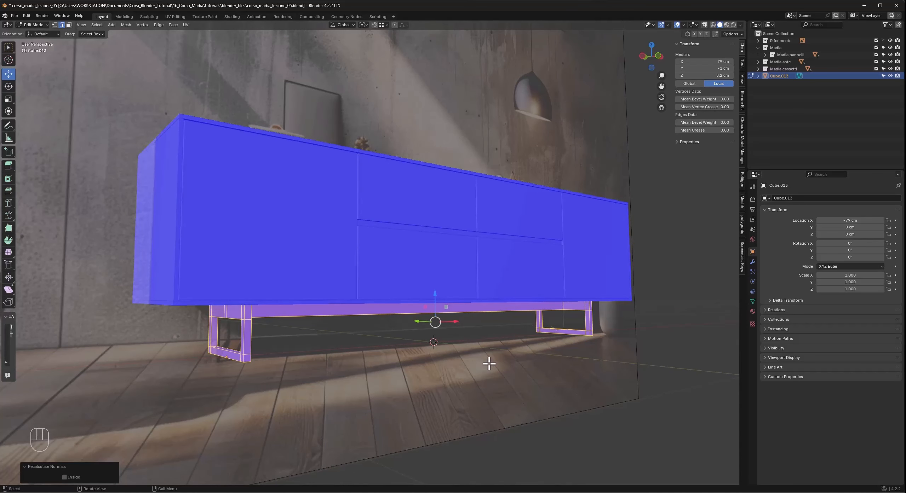
pyautogui.press('Tab')
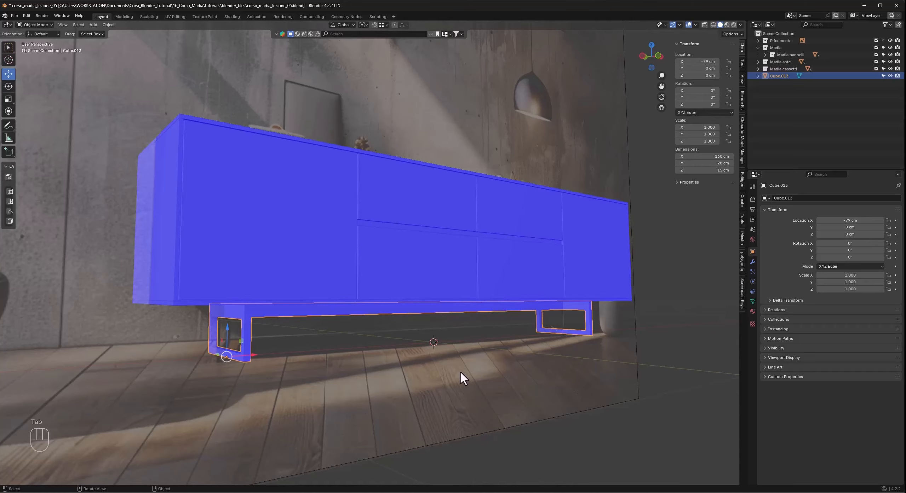
# Deselect everything, keep Solid shading and hide the Face Orientation overlay.
pyautogui.press('a')
pyautogui.press('z')
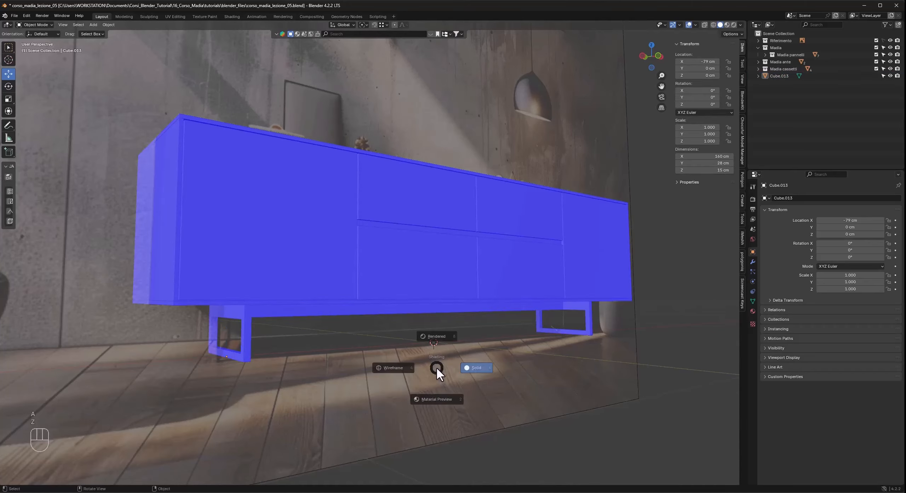
pyautogui.click(497, 368)
pyautogui.press('q')
pyautogui.click(425, 361)
pyautogui.moveTo(443, 357); pyautogui.dragTo(442, 366, button='middle')
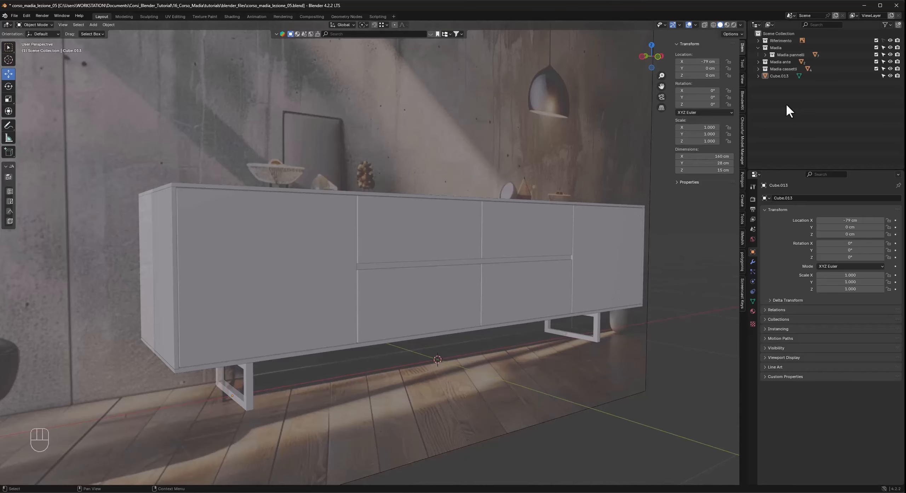
# Create a collection named "Madia base" inside the Madia collection and move the support base object into it.
pyautogui.click(775, 76)
pyautogui.click(778, 45)
pyautogui.rightClick(777, 45)
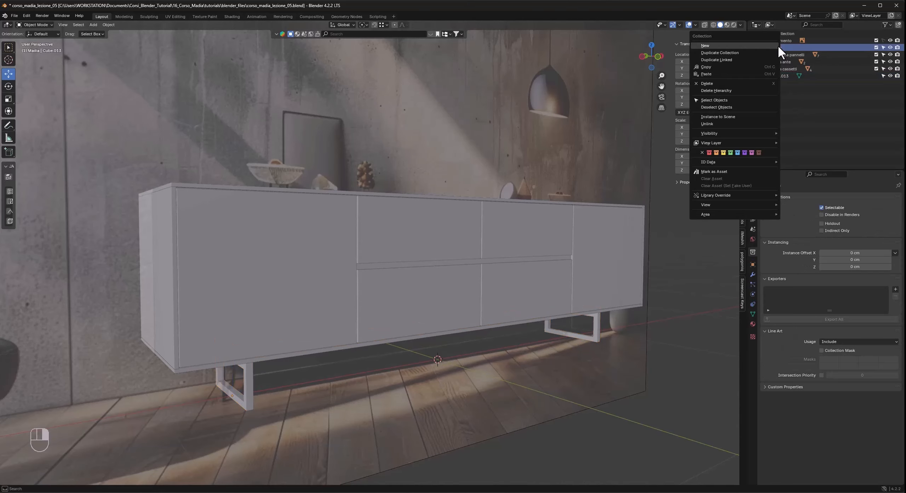
pyautogui.click(744, 45)
pyautogui.doubleClick(782, 63)
pyautogui.press('BackSpace')
pyautogui.write('base')
pyautogui.press('Return')
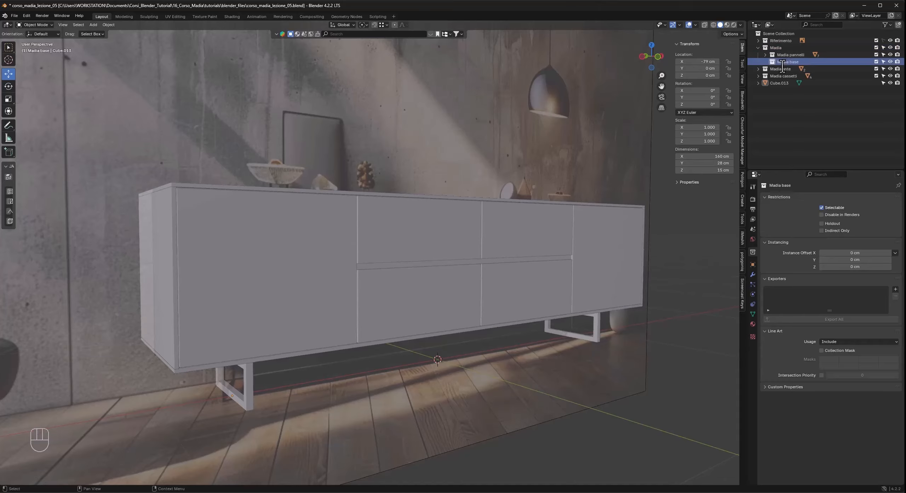
pyautogui.moveTo(779, 82); pyautogui.dragTo(787, 61)
pyautogui.click(784, 138)
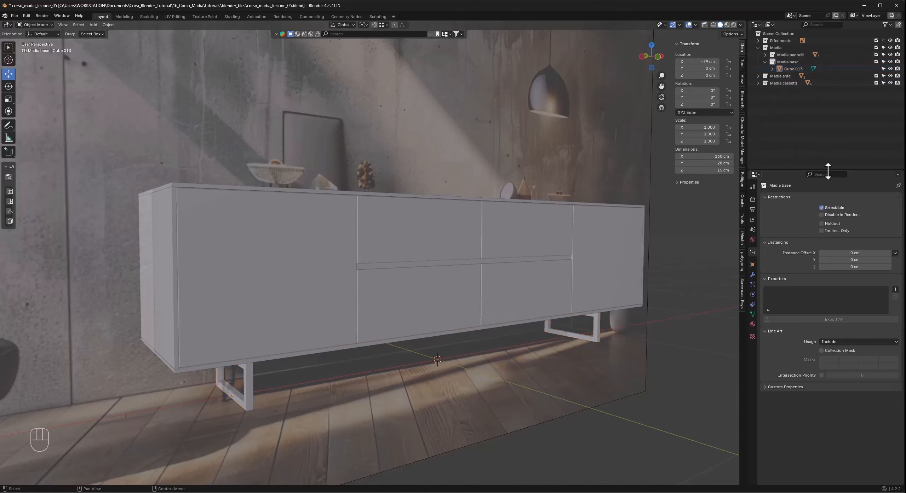
# Save the project as a new incremental version named corso_madia_lezione_06.blend.
pyautogui.moveTo(457, 353)
pyautogui.mouseDown(button='middle')
pyautogui.moveTo(473, 347)
pyautogui.moveTo(463, 369)
pyautogui.mouseUp(button='middle')
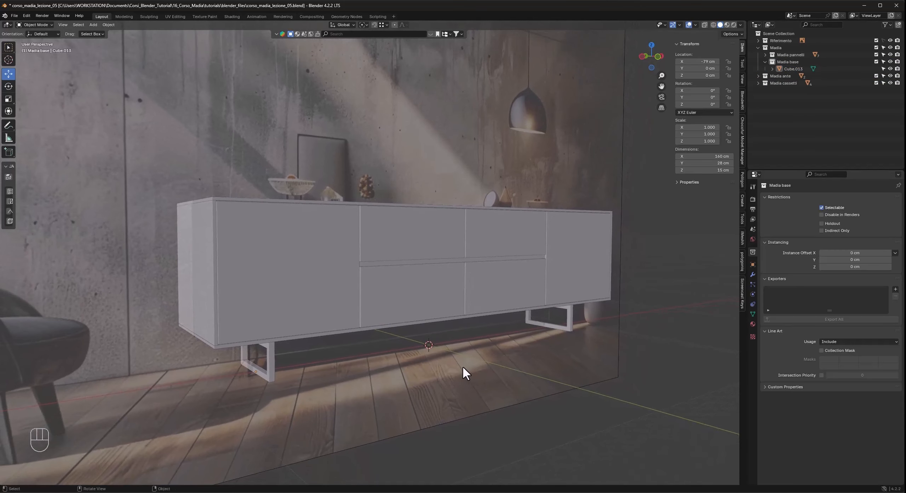
pyautogui.hotkey('shift', 'ctrl', 's')
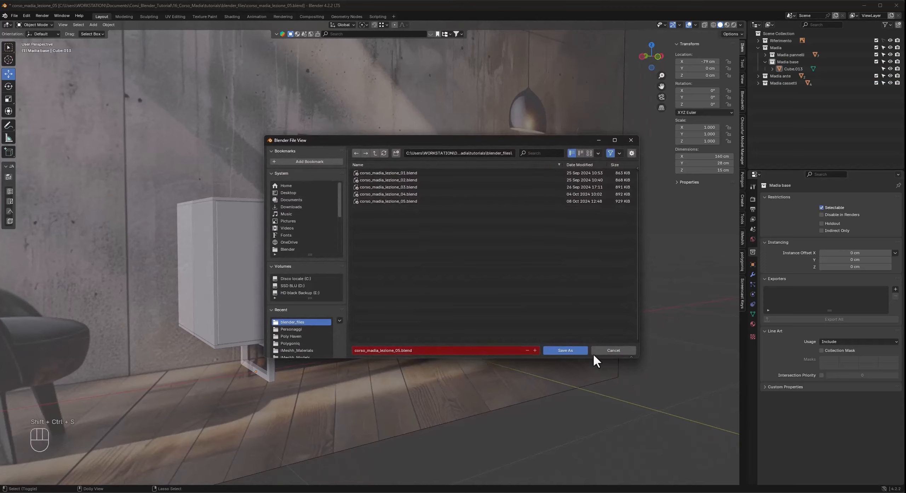
pyautogui.click(535, 350)
pyautogui.click(565, 351)
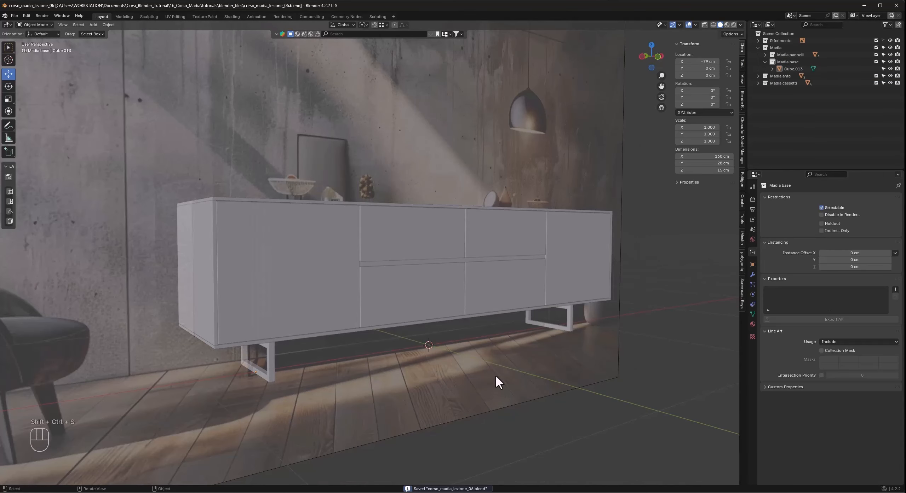